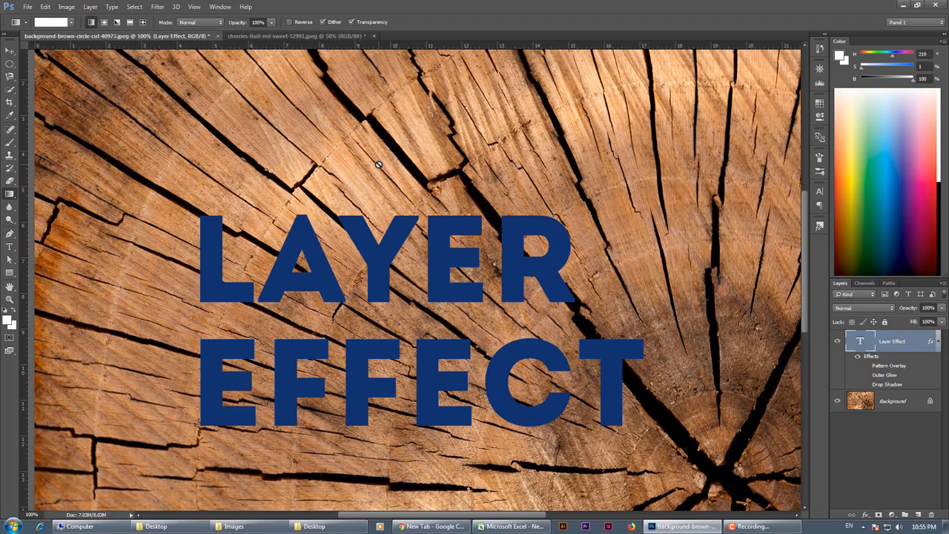
- View the Layer Effect text layer's blending options and dismiss them without making changes
scroll(443, 235, down, 1)
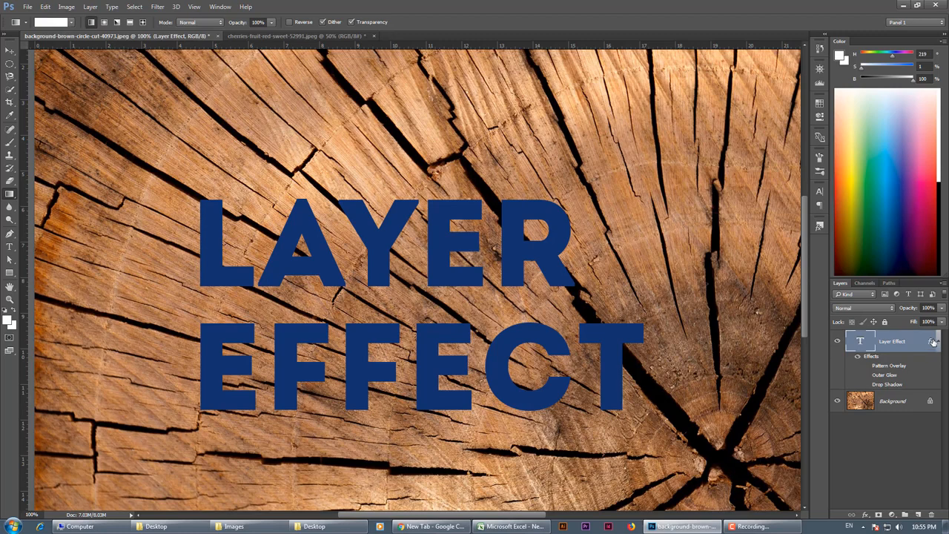
double_click(932, 341)
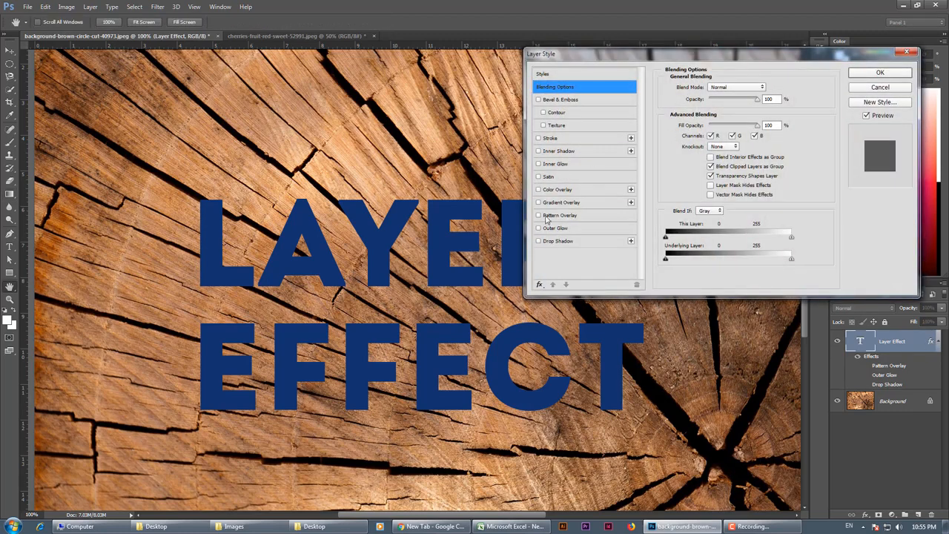
click(869, 90)
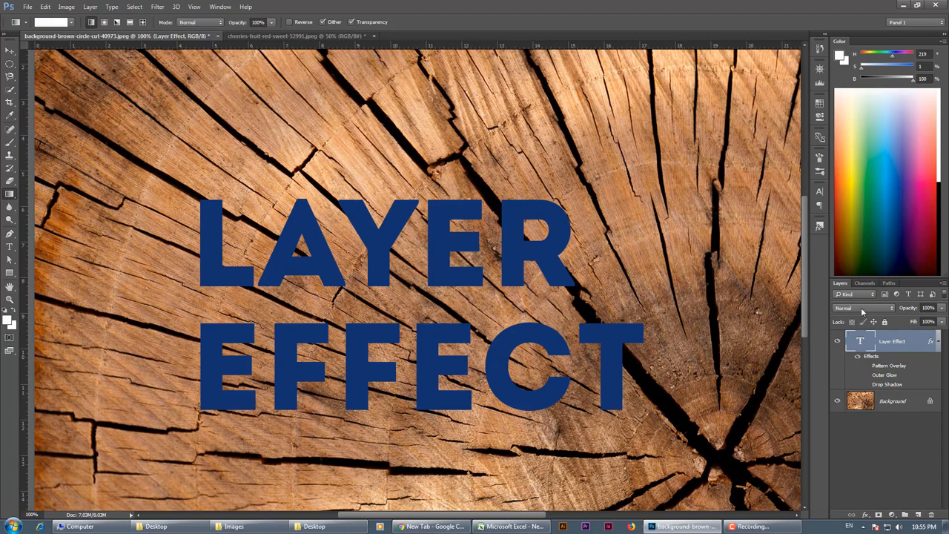
- Review the blend modes available for the Layer Effect text layer, keeping it on Normal
click(884, 458)
click(888, 341)
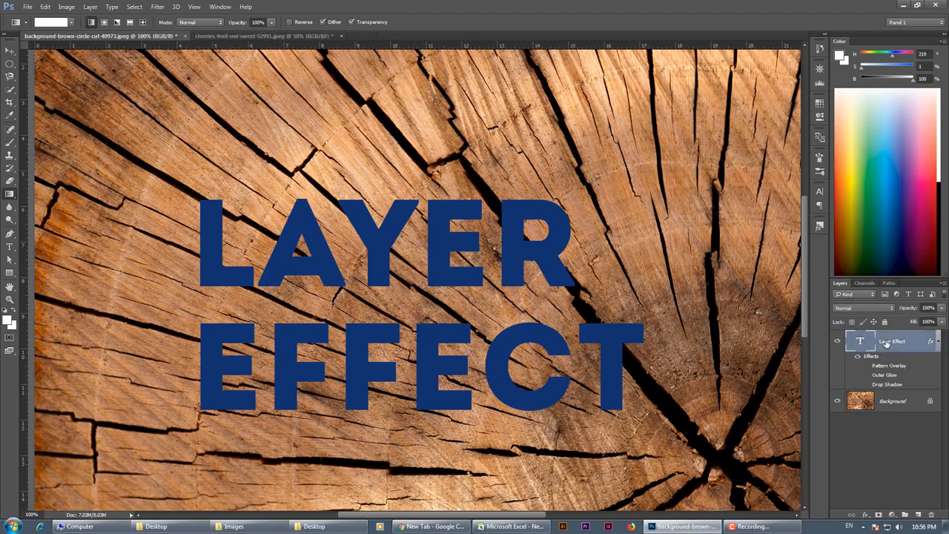
click(860, 307)
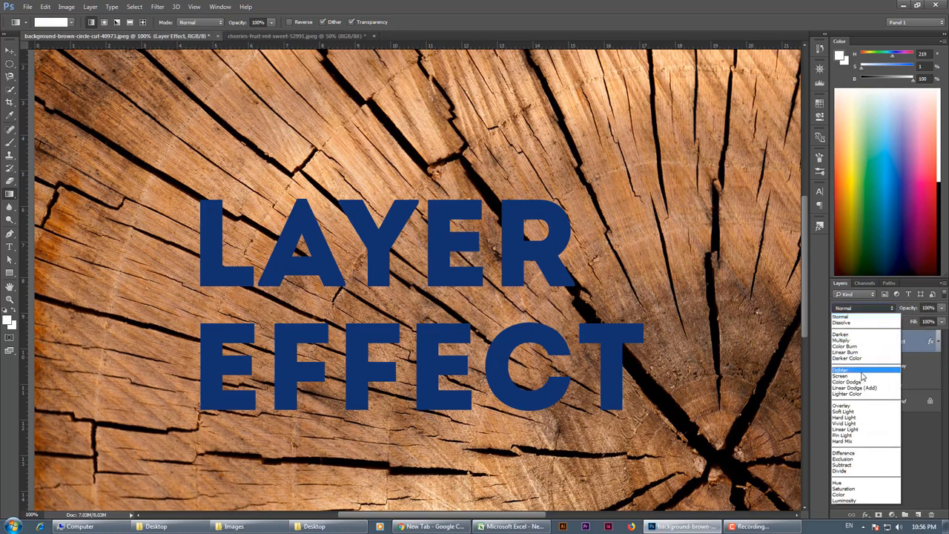
click(850, 308)
click(849, 308)
click(851, 318)
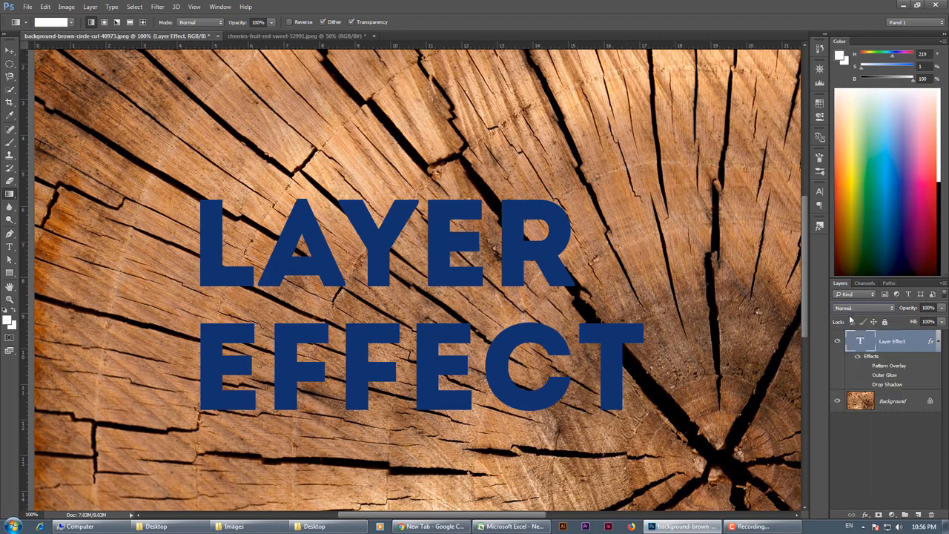
click(851, 309)
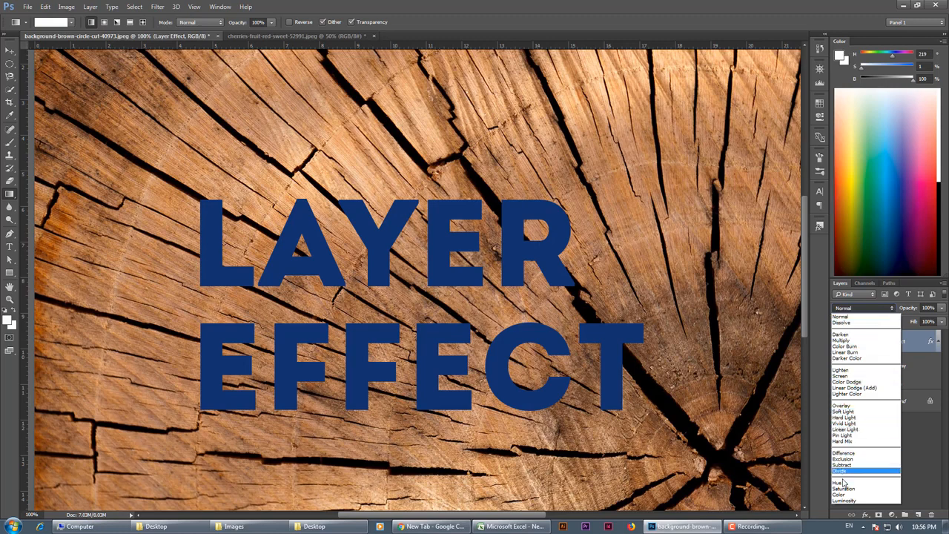
click(851, 318)
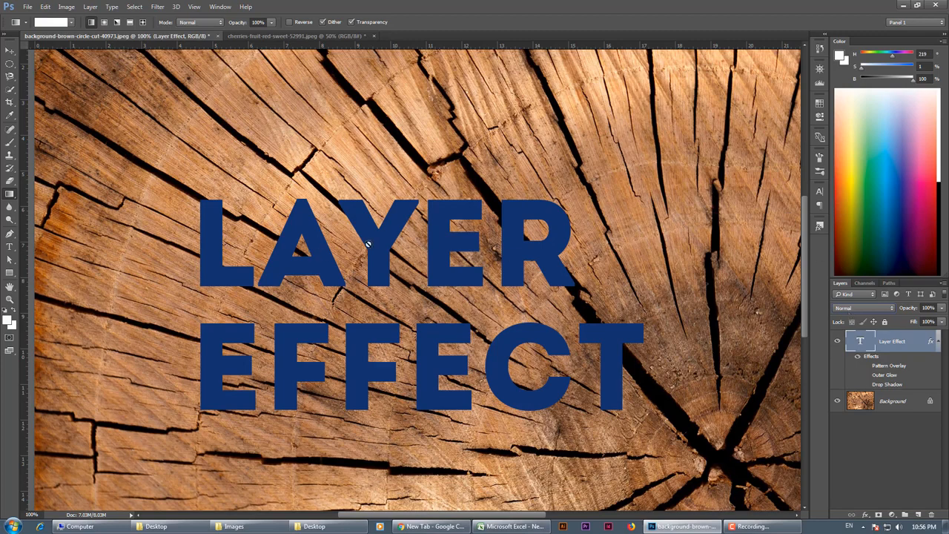
click(384, 236)
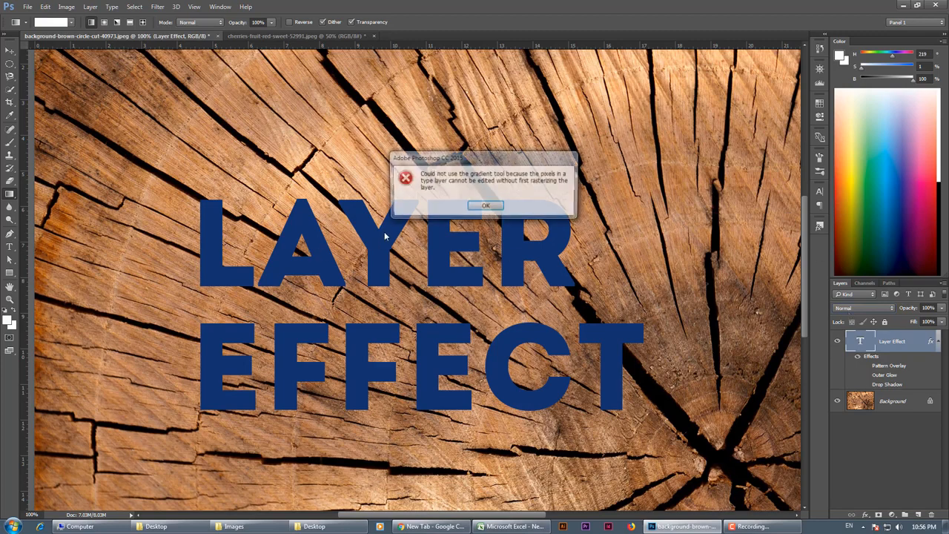
click(485, 205)
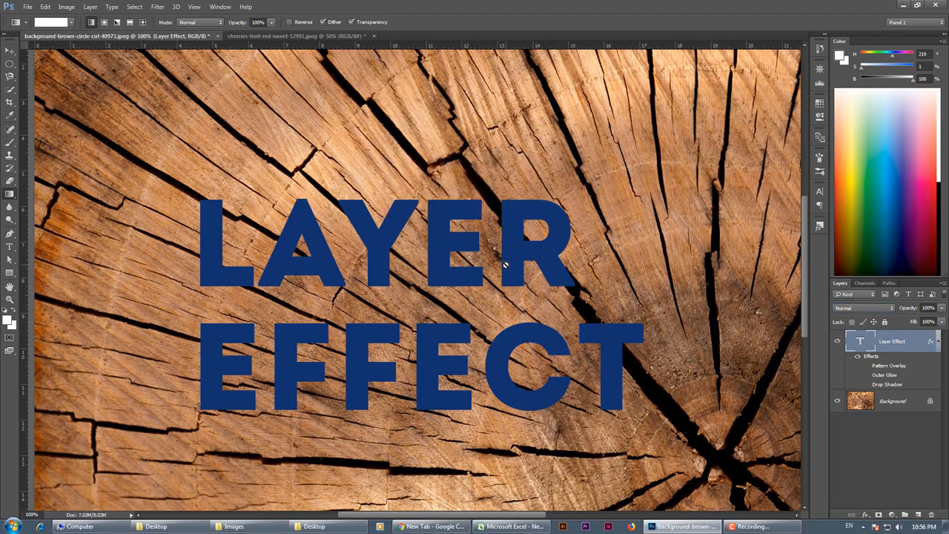
click(888, 436)
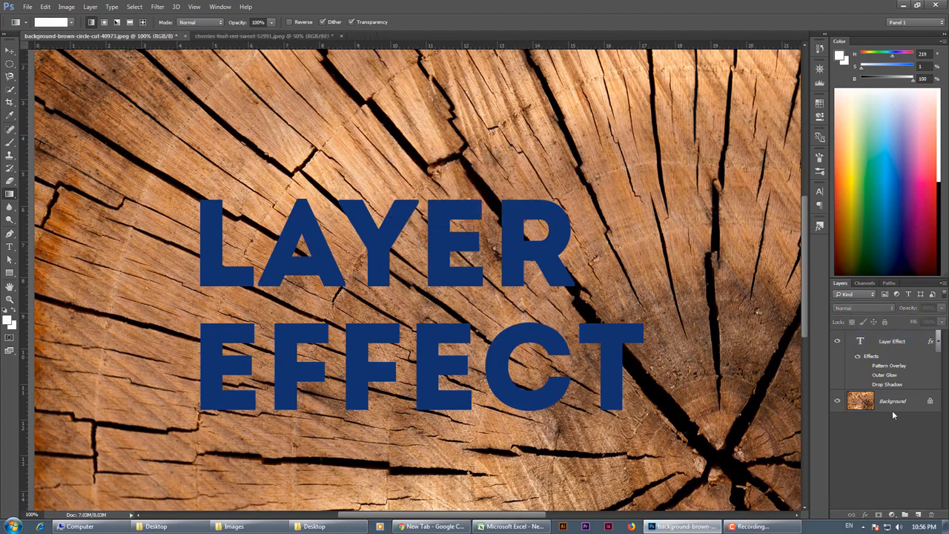
- Set the Layer Effect text layer's blend mode to Dissolve
click(892, 343)
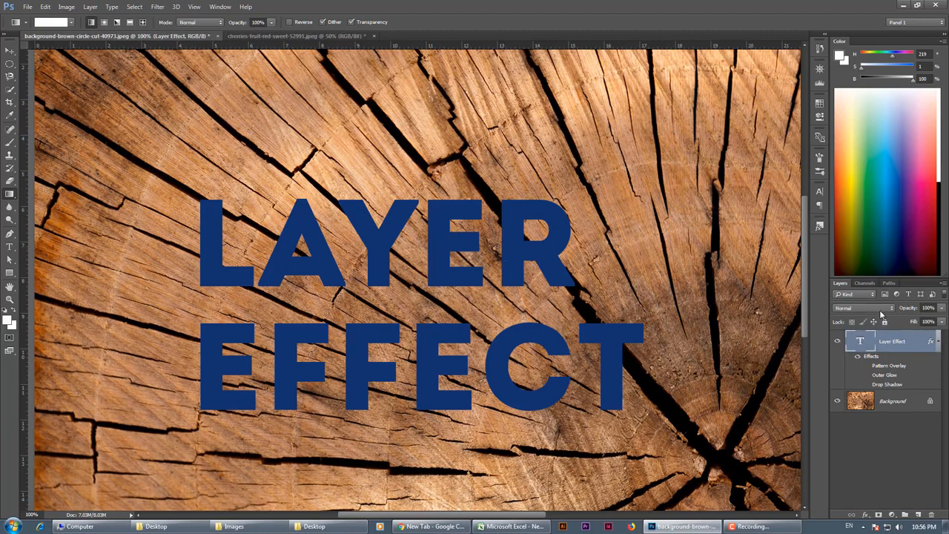
click(880, 310)
click(871, 319)
click(853, 308)
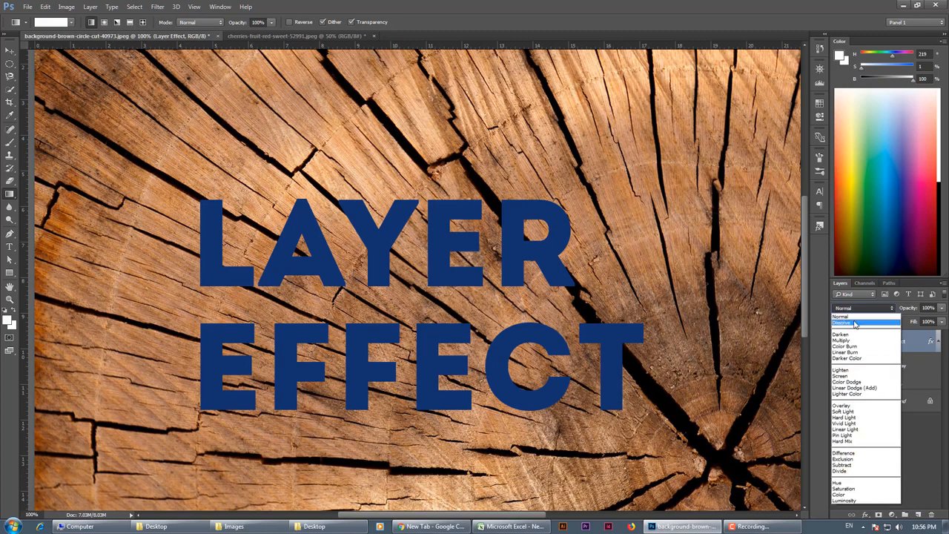
click(855, 323)
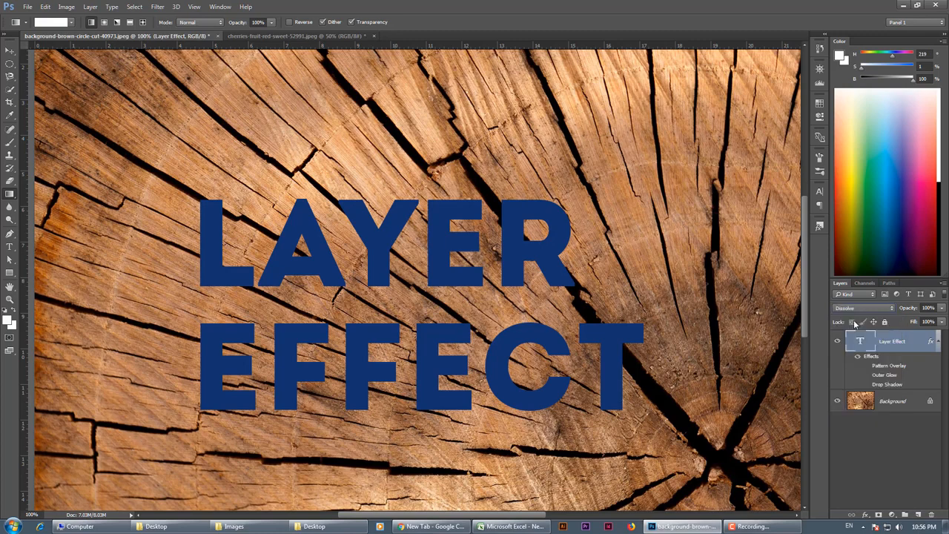
- Open the blending options of the Layer Effect text layer and move the dialog slightly upward
double_click(899, 348)
click(914, 343)
click(927, 343)
key(space)
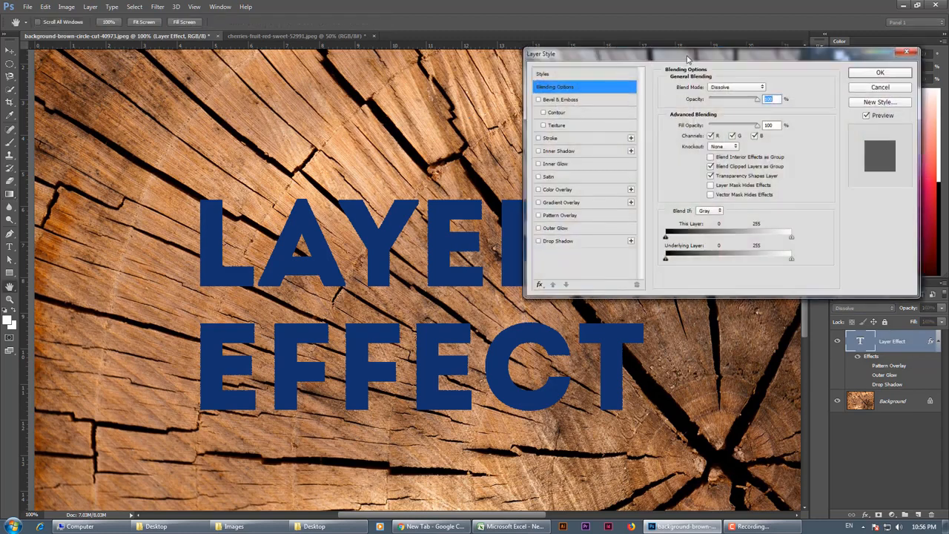
mouse_move(695, 55)
mouse_down()
mouse_move(754, 57)
mouse_move(701, 47)
mouse_up()
click(730, 80)
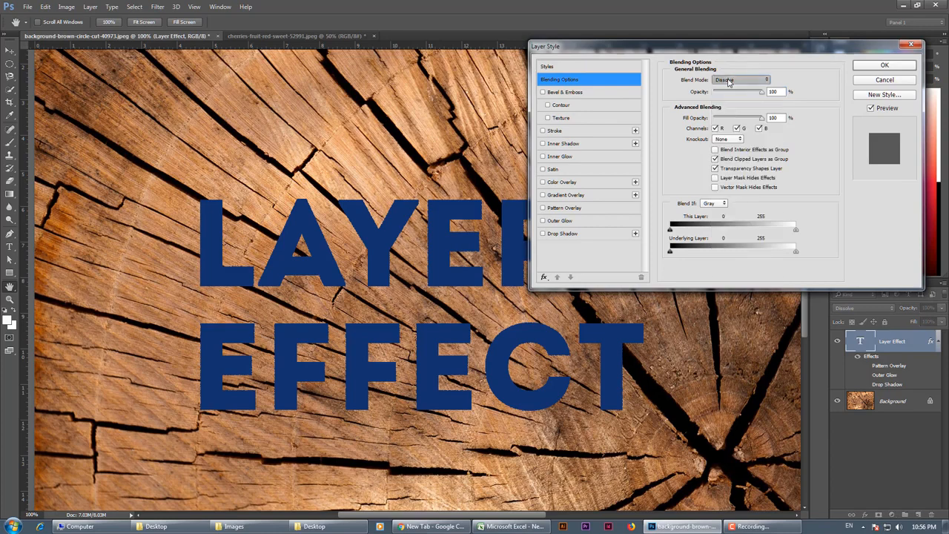
- Try lower general opacities on the text with the Dissolve mode, and return the opacity to 100%
double_click(728, 93)
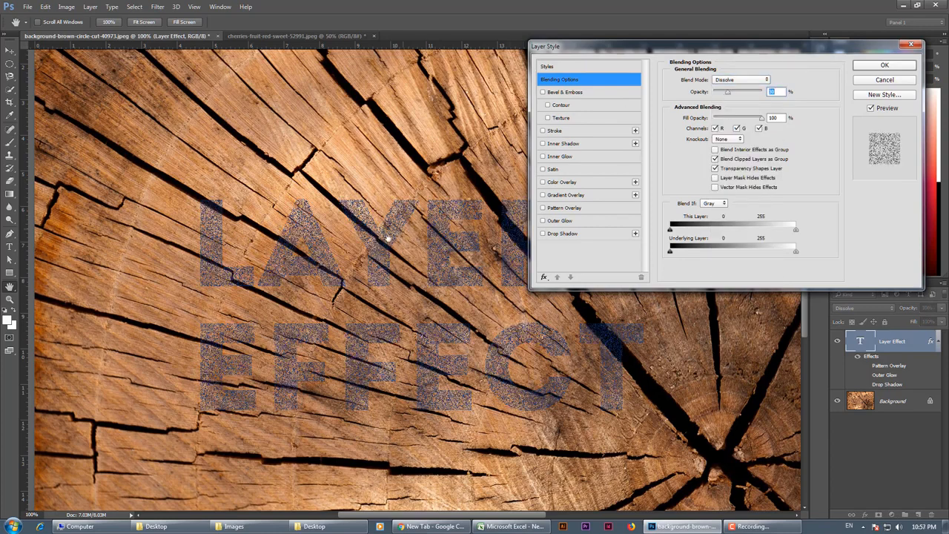
mouse_move(729, 93)
mouse_down()
mouse_move(752, 102)
mouse_move(743, 104)
mouse_move(746, 97)
mouse_up()
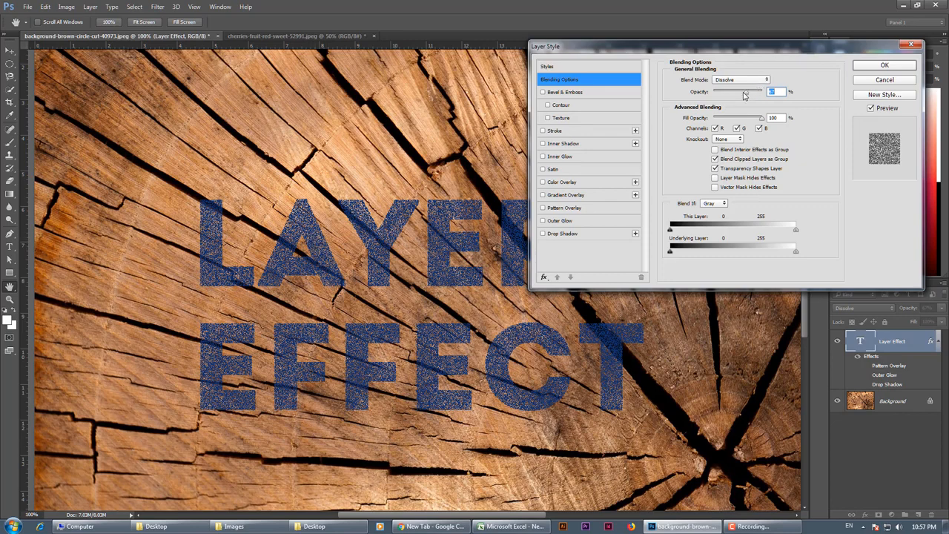
drag(744, 95, 764, 91)
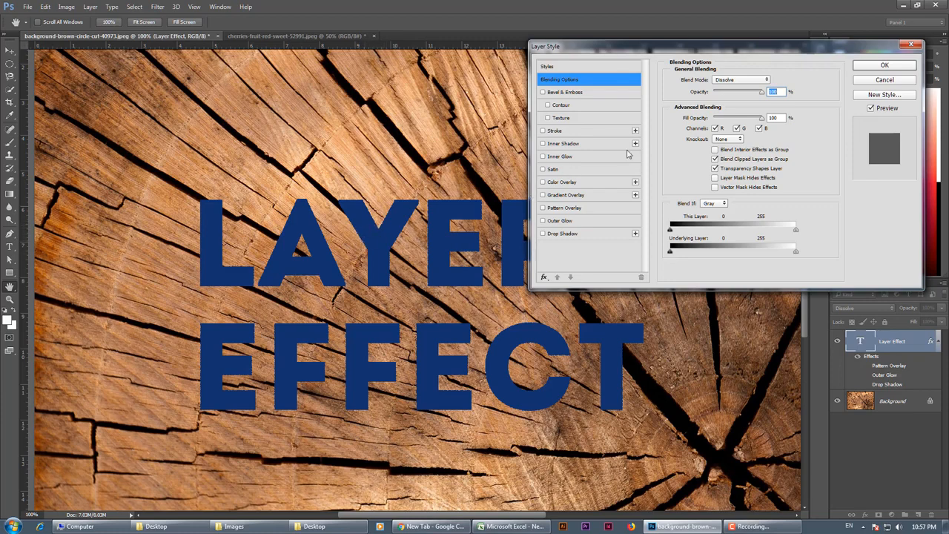
drag(762, 93, 768, 94)
- Change the text's blend mode to Darken and move the Layer Style dialog away from the lettering
click(759, 80)
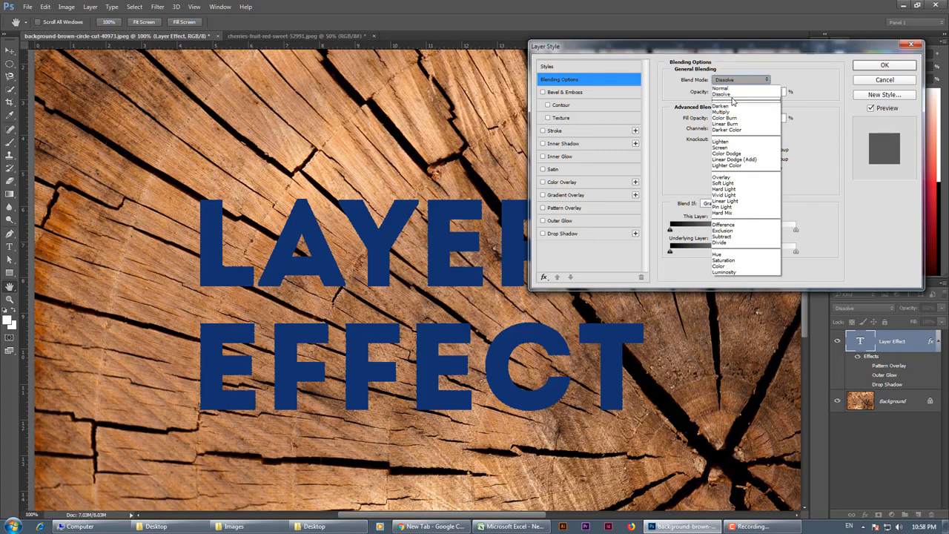
click(733, 106)
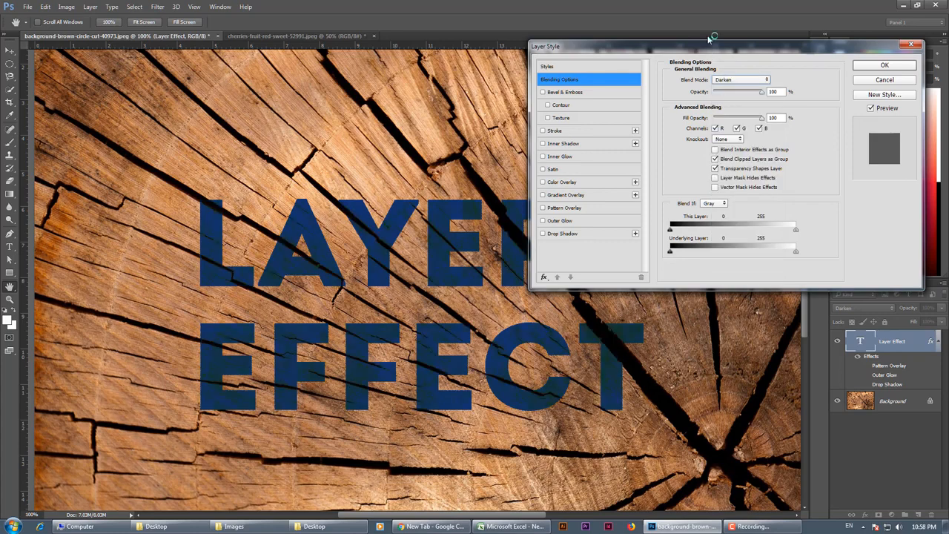
drag(706, 46, 743, 20)
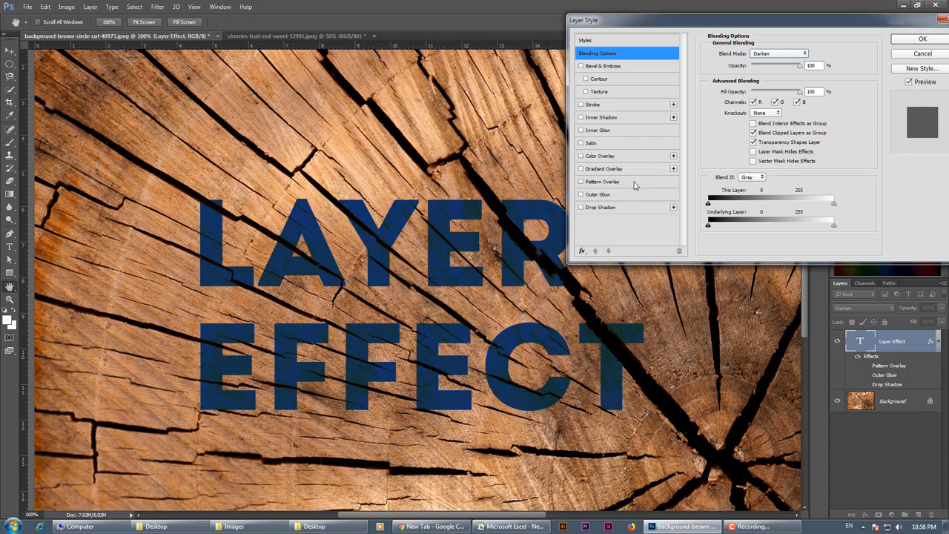
- Try the Multiply and Color Burn blend modes on the text over the wood background
click(772, 56)
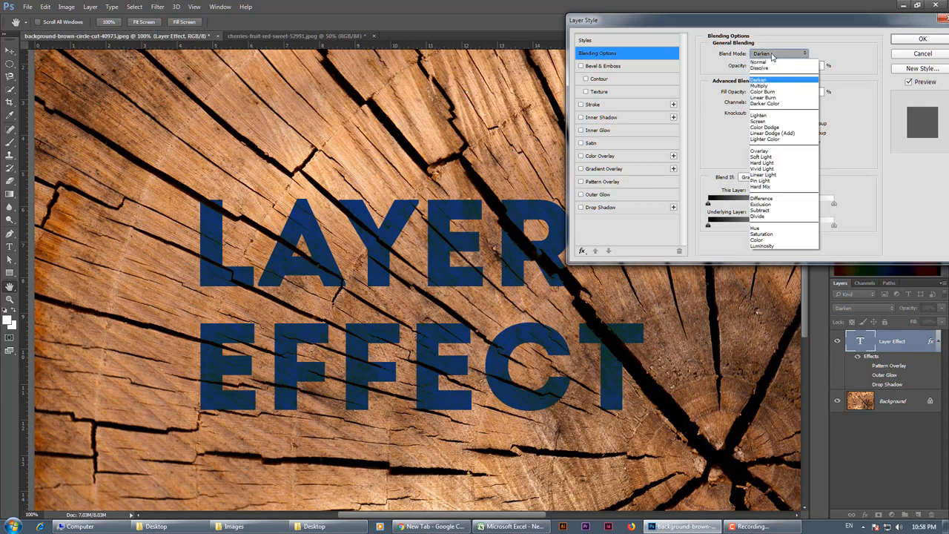
click(792, 87)
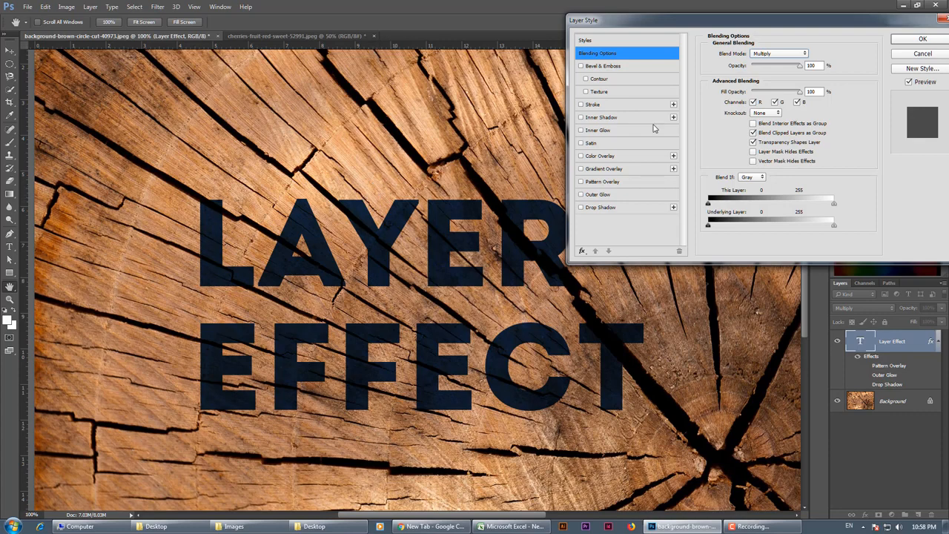
click(766, 56)
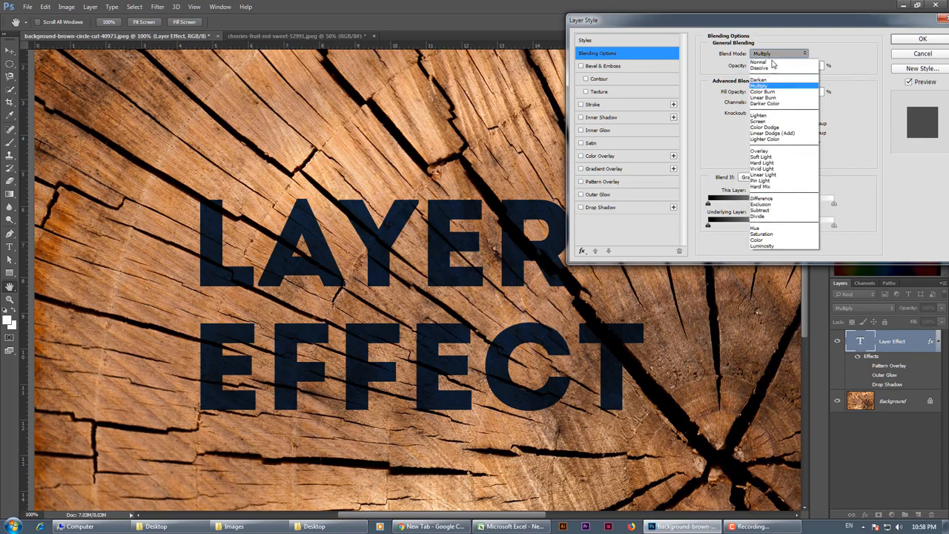
click(771, 94)
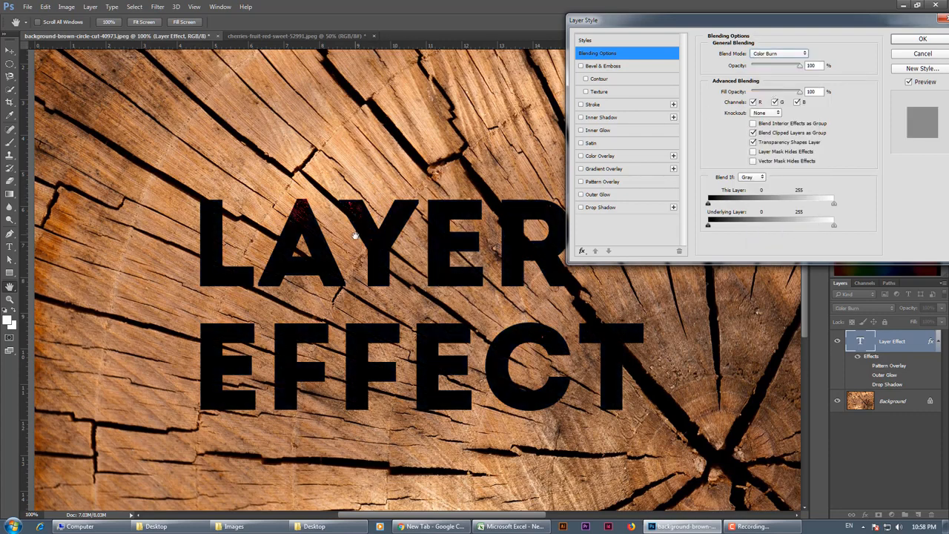
- Try the Linear Burn and Darker Color blend modes on the text layer
click(779, 54)
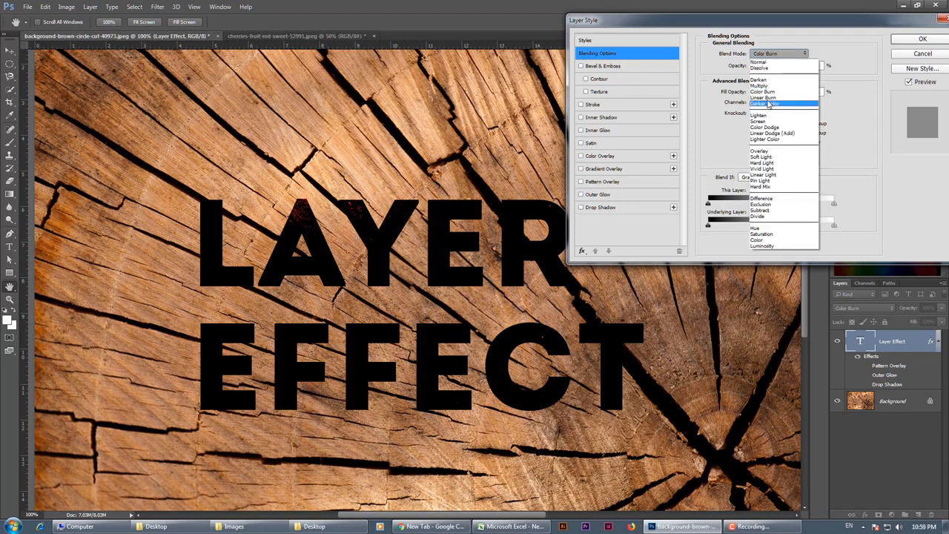
click(768, 101)
click(766, 60)
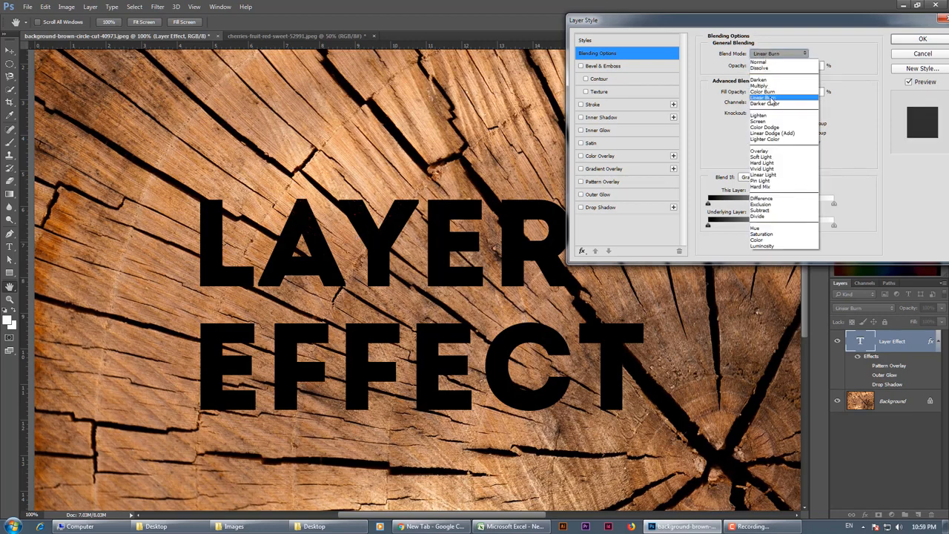
click(771, 104)
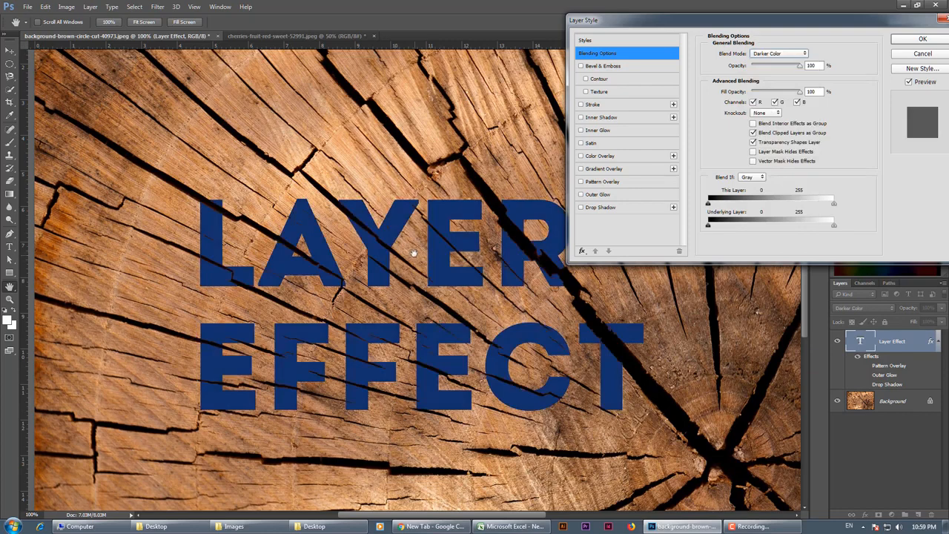
- Recheck the Multiply blend mode on the text layer, and set the mode to Linear Burn
click(770, 56)
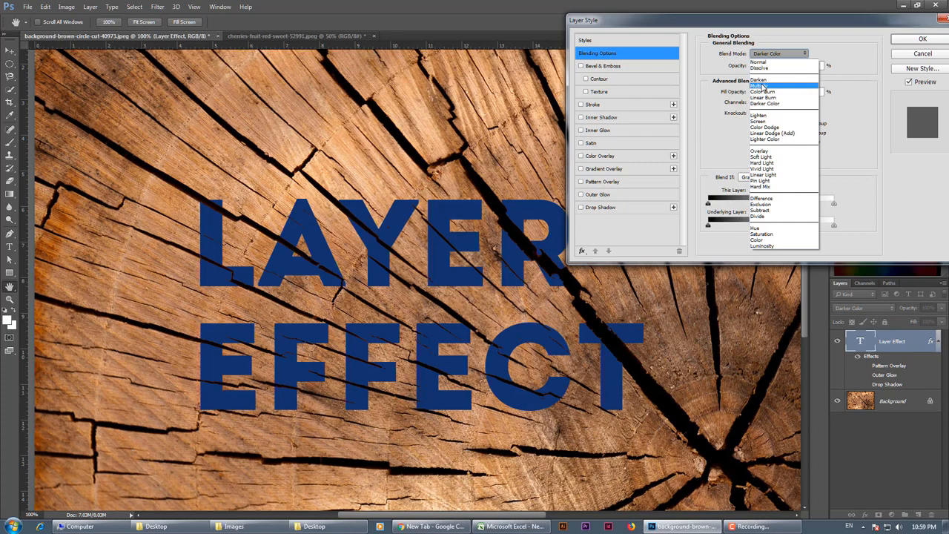
click(762, 86)
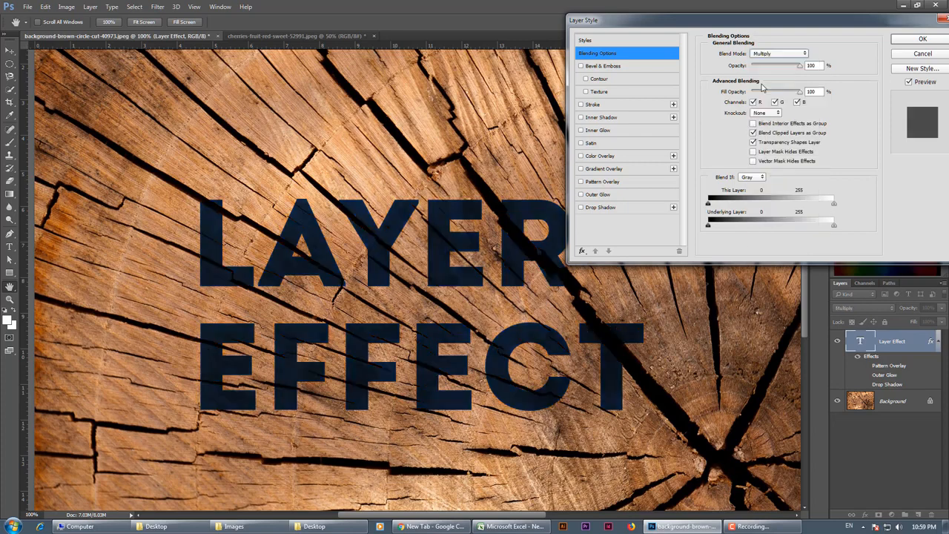
click(766, 55)
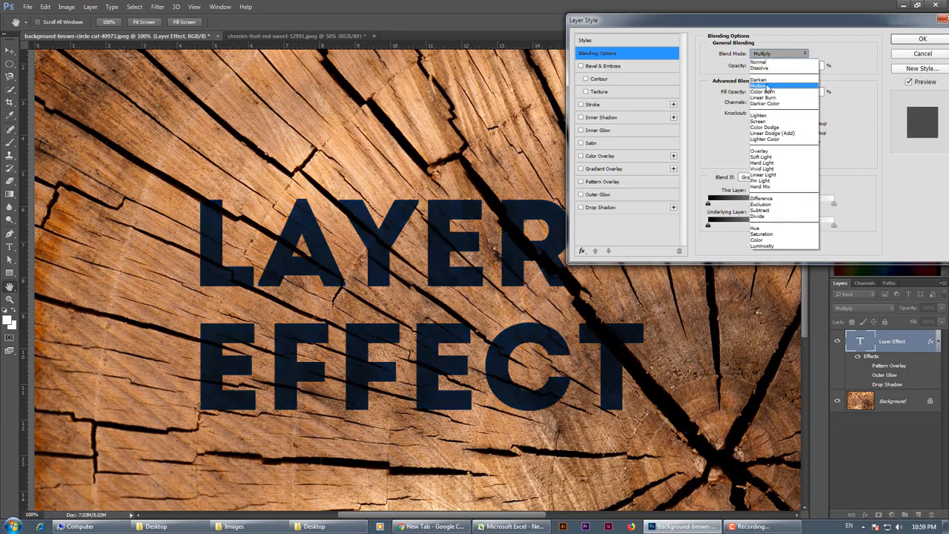
click(768, 87)
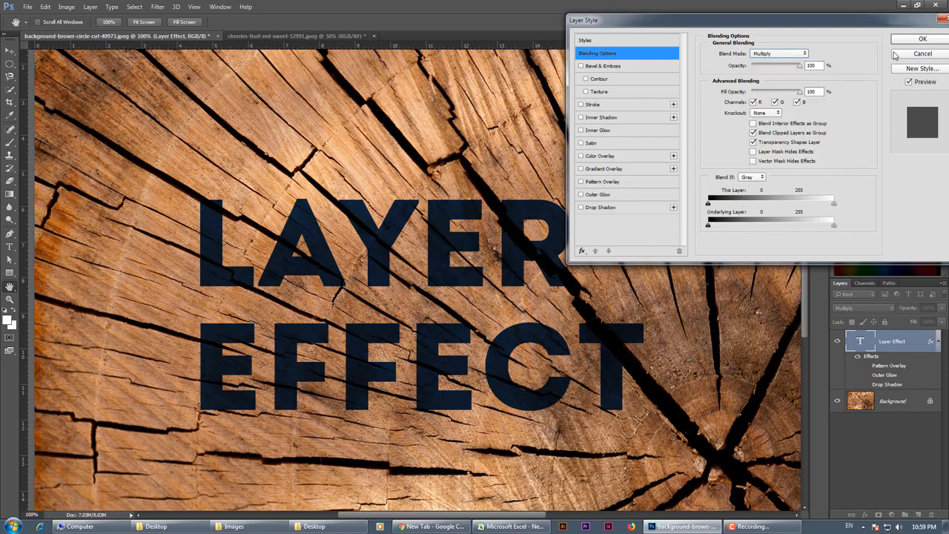
click(782, 55)
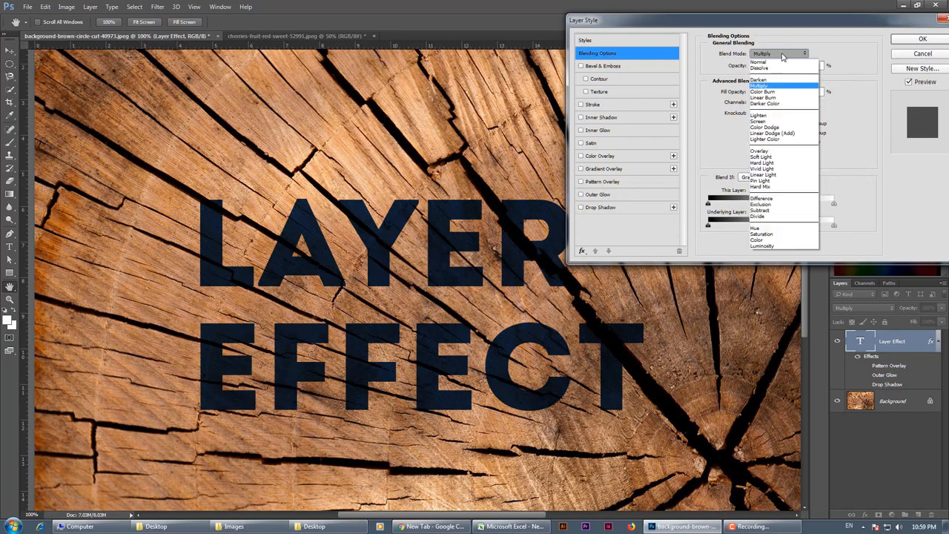
click(765, 97)
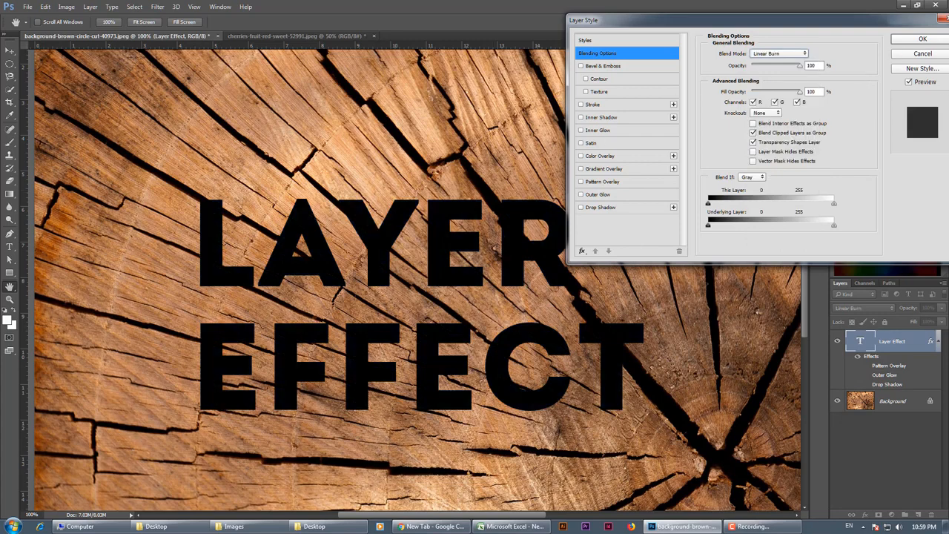
- Discard the open Layer Style changes and recolor all of the LAYER EFFECT text to muted tan #a3946f
click(926, 56)
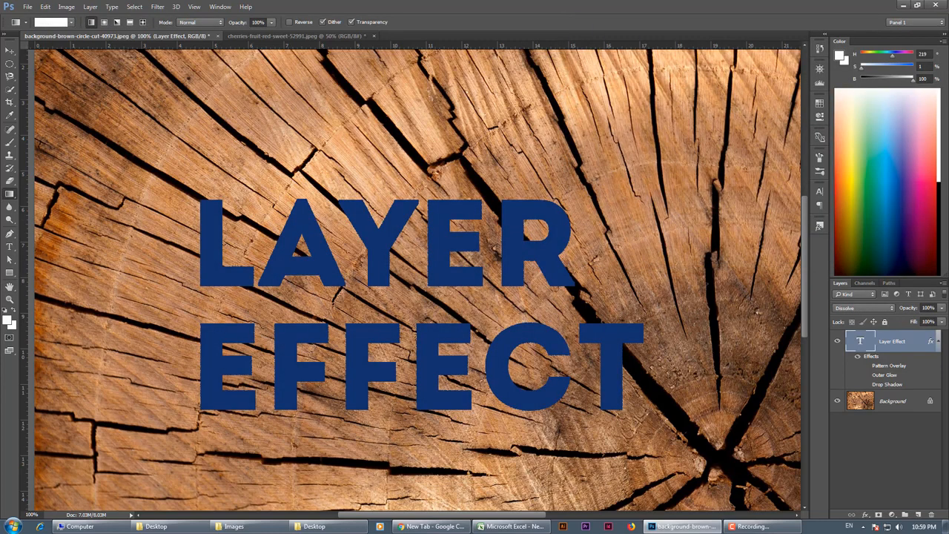
key(t)
click(622, 377)
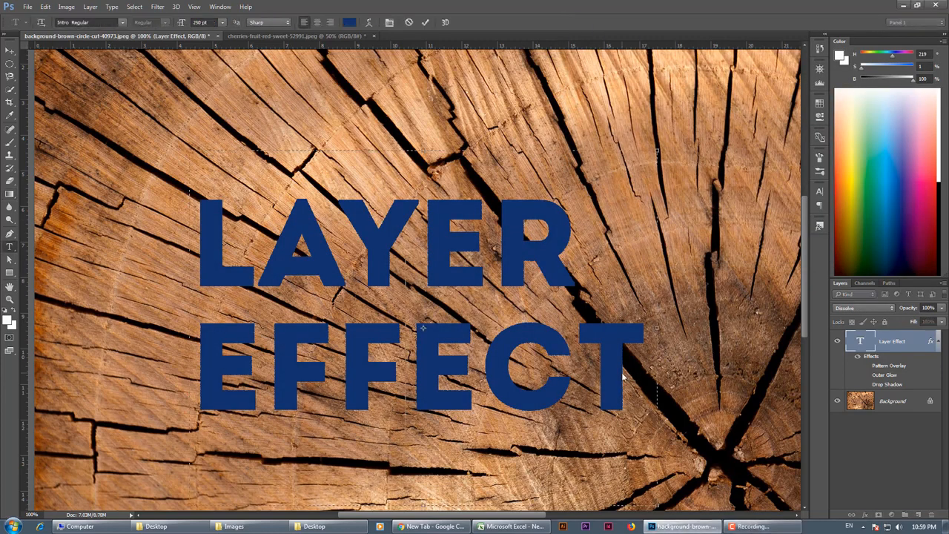
key(ctrl+a)
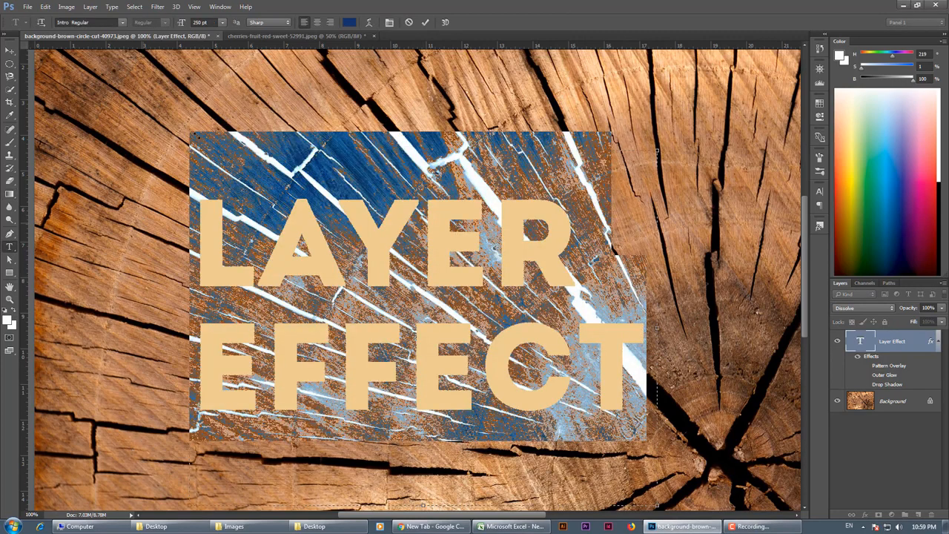
click(349, 21)
click(368, 211)
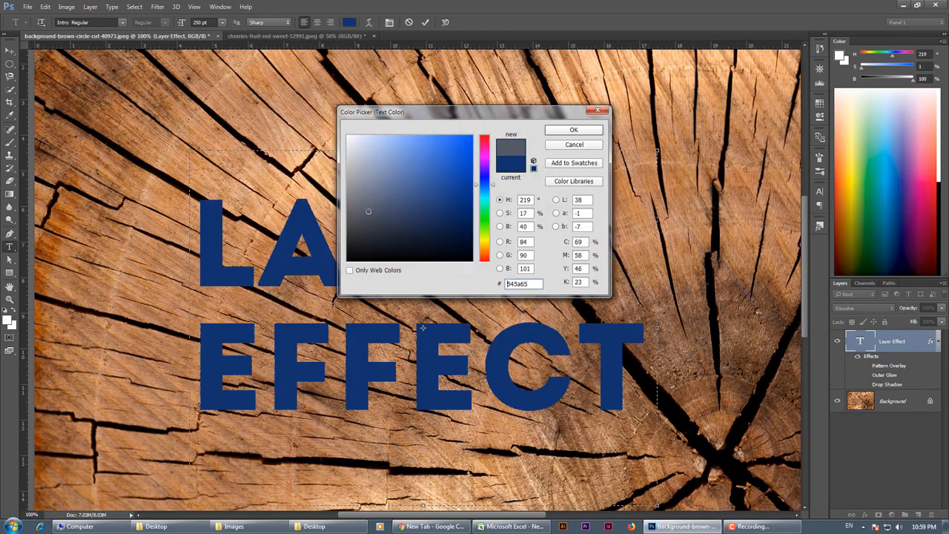
drag(489, 241, 488, 246)
click(382, 178)
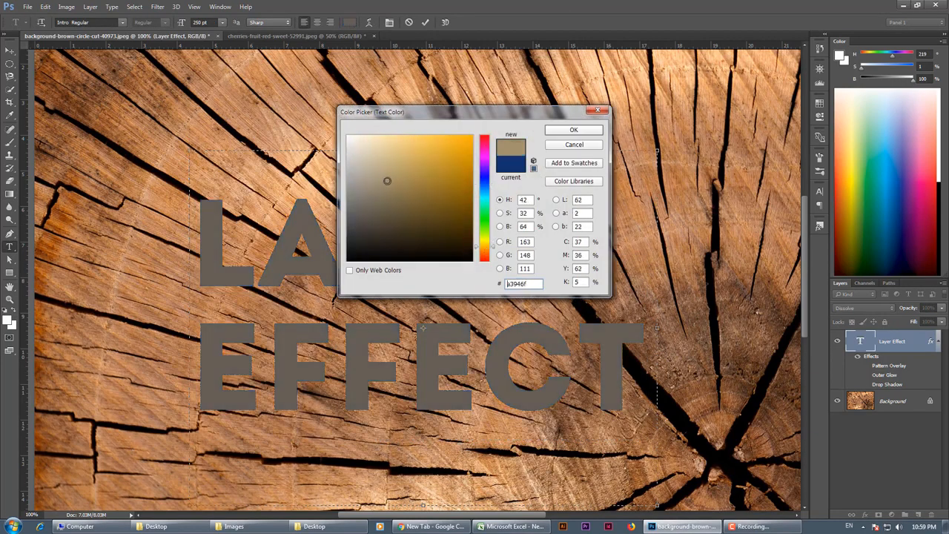
click(557, 131)
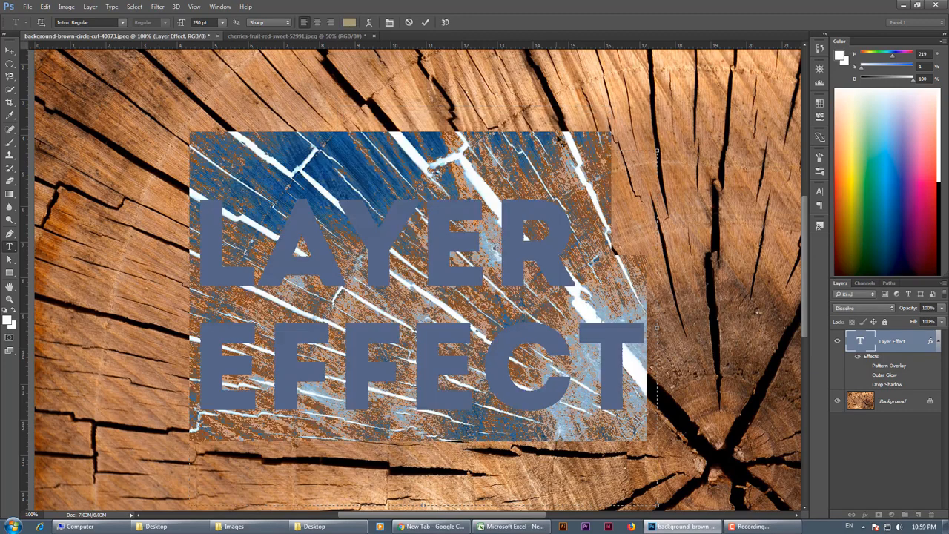
- Recolor all of the LAYER EFFECT text to grayish brown #8c8677
click(607, 361)
key(ctrl+a)
click(350, 22)
click(365, 193)
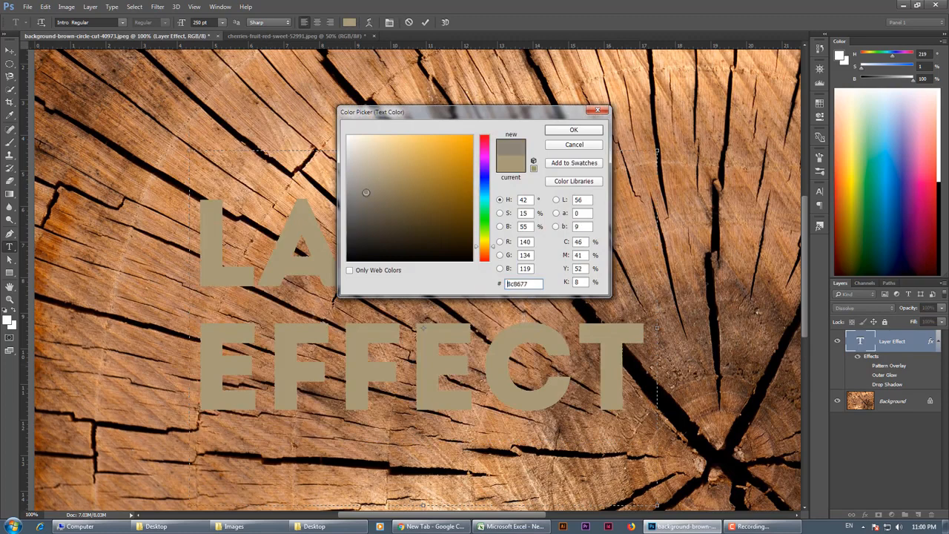
click(594, 131)
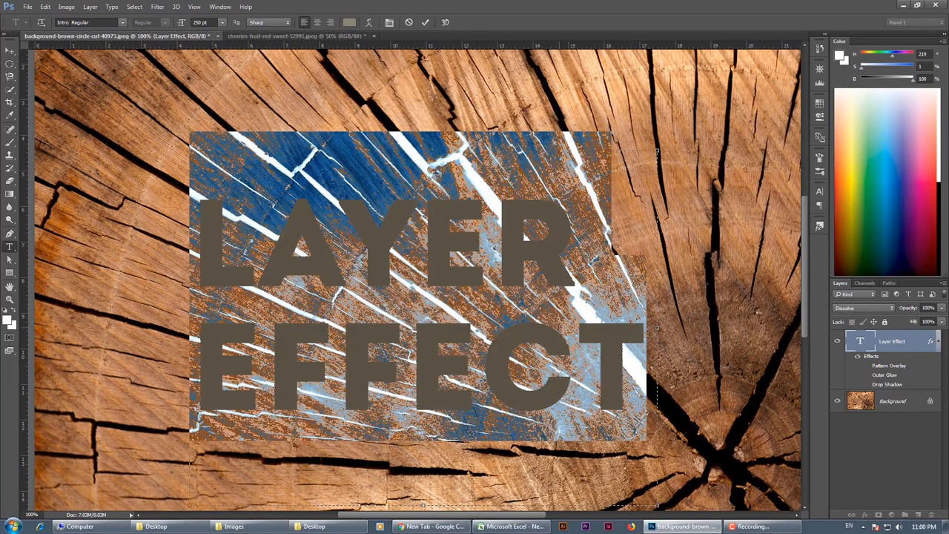
click(593, 360)
drag(639, 359, 285, 256)
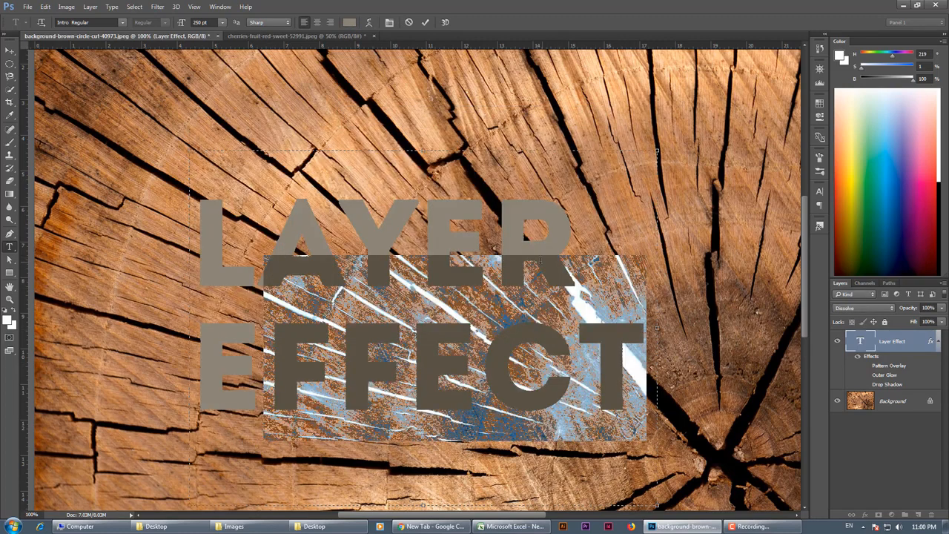
click(541, 261)
- Open the text layer's blending options away from the lettering and set the blend mode to Linear Burn
double_click(924, 344)
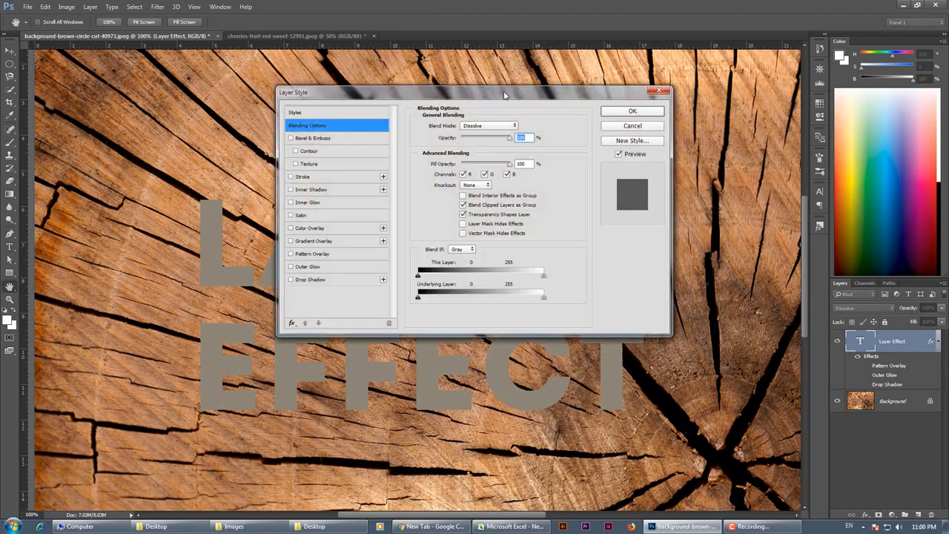
drag(504, 94, 700, 54)
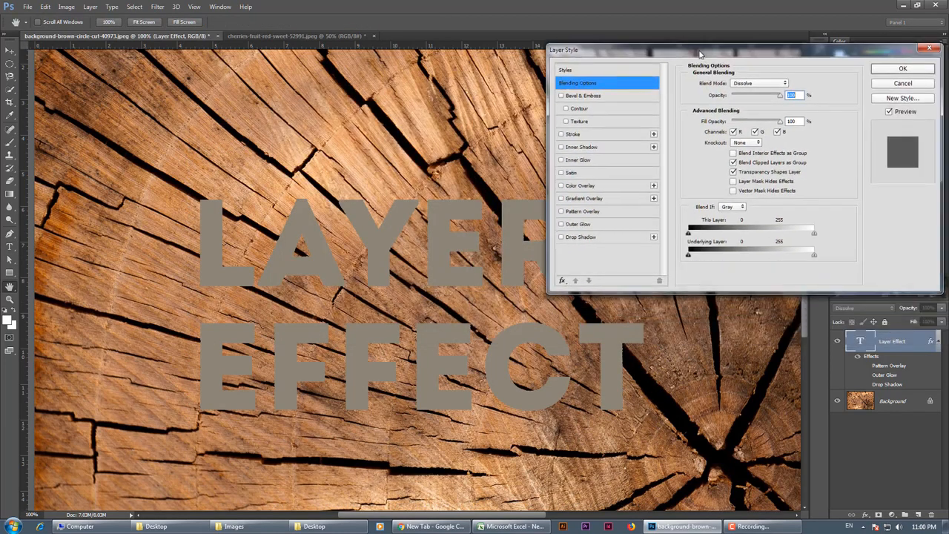
click(757, 86)
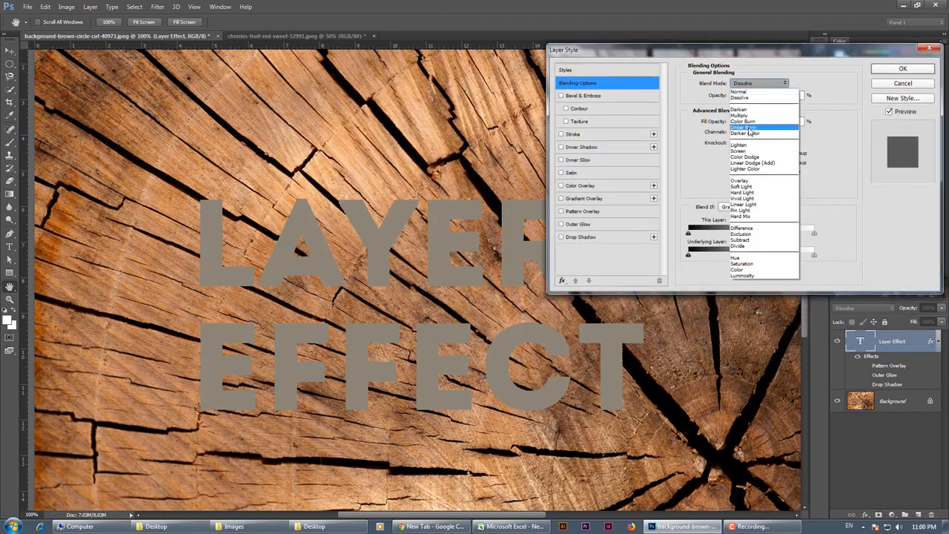
click(749, 128)
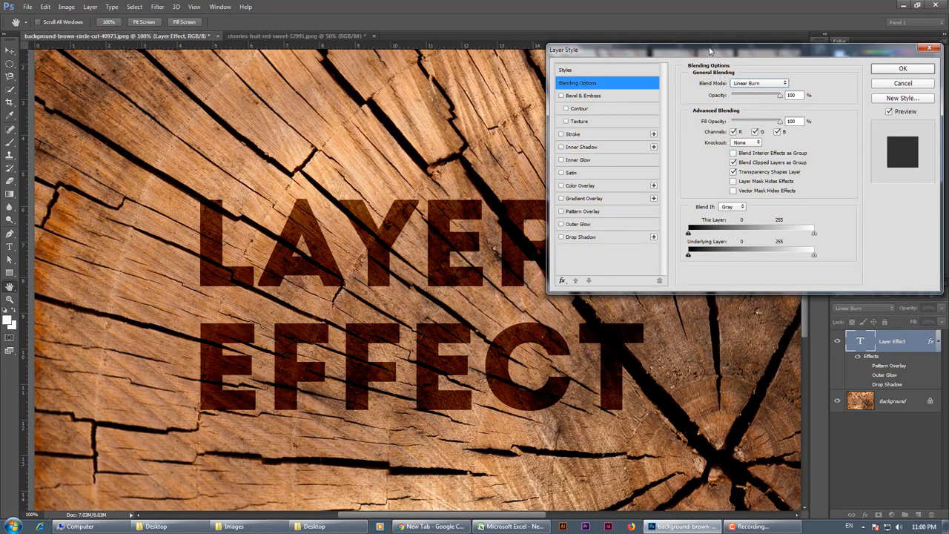
drag(712, 43, 716, 36)
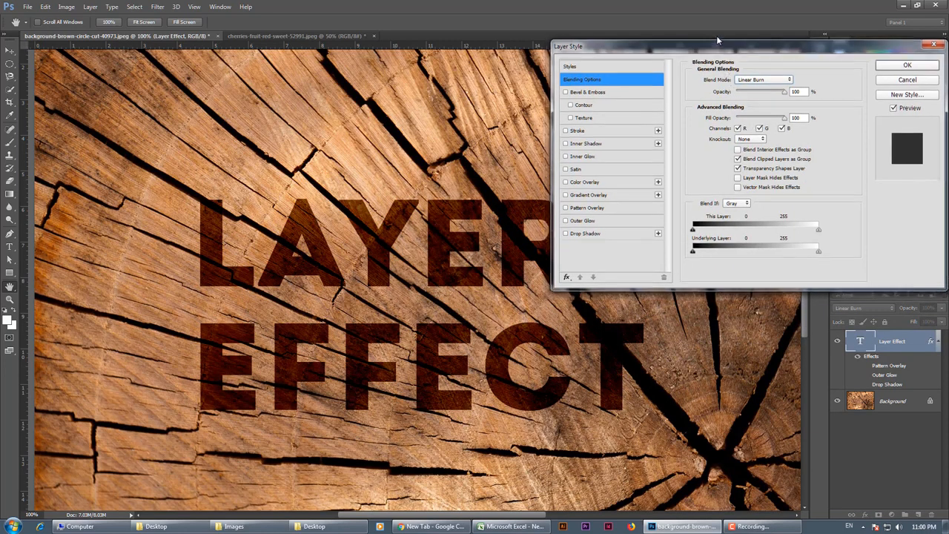
- Try the Color Burn blend mode on the grayish-brown text, and return it to Linear Burn
click(762, 79)
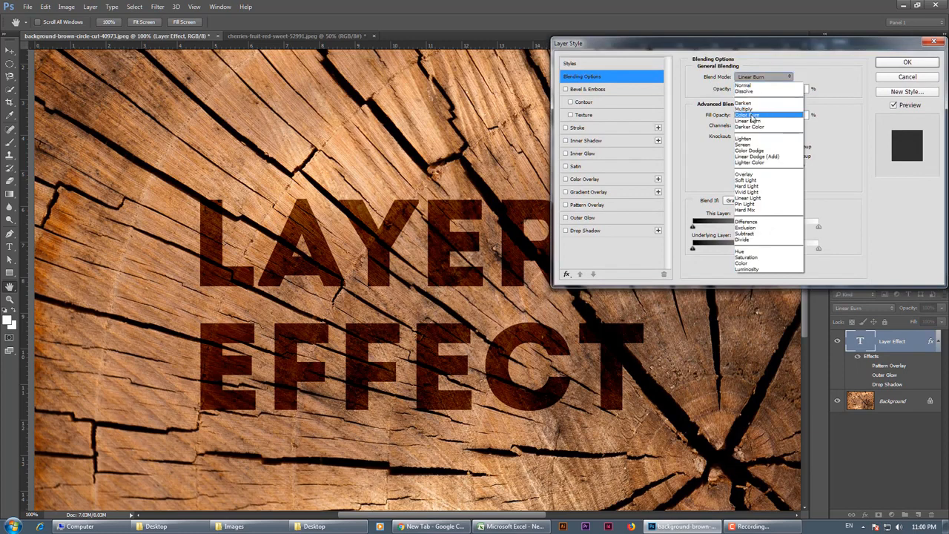
click(752, 119)
click(757, 78)
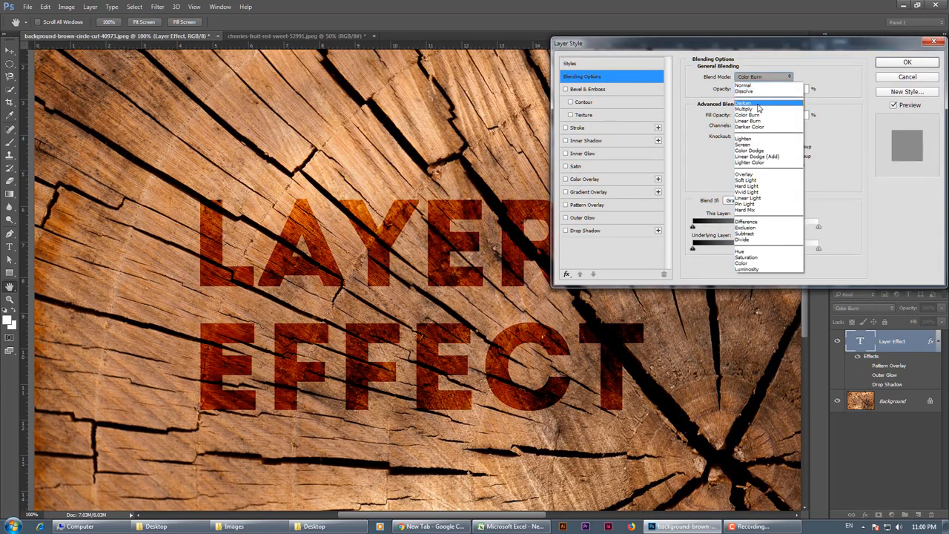
click(759, 125)
- Cycle the text layer through the Darken, Multiply, Color Burn and Linear Burn blend modes to compare them
click(752, 78)
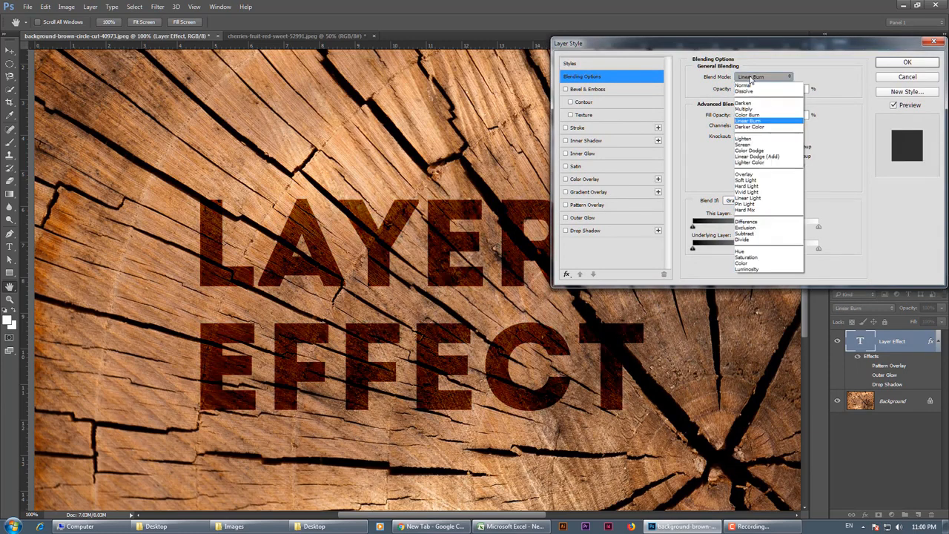
click(751, 106)
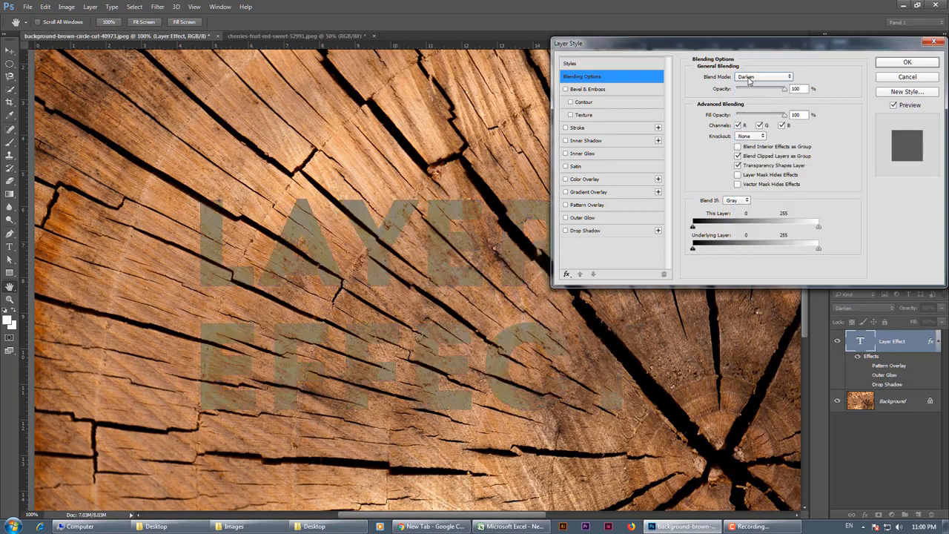
click(749, 79)
click(750, 113)
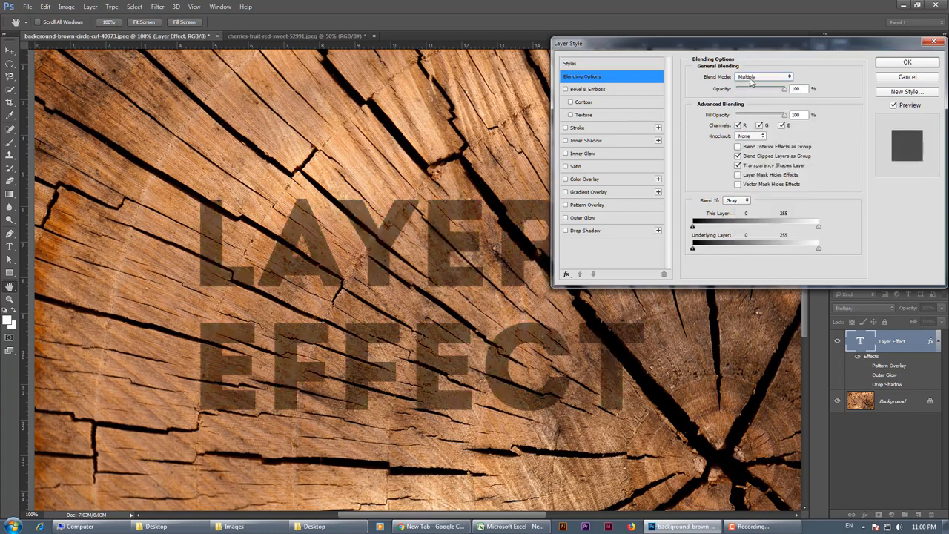
click(750, 79)
click(754, 118)
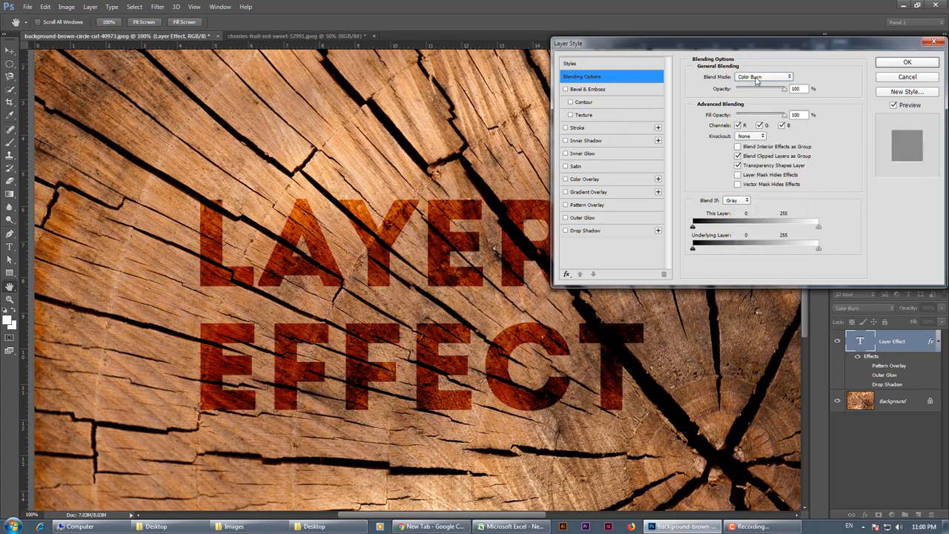
click(756, 79)
click(757, 123)
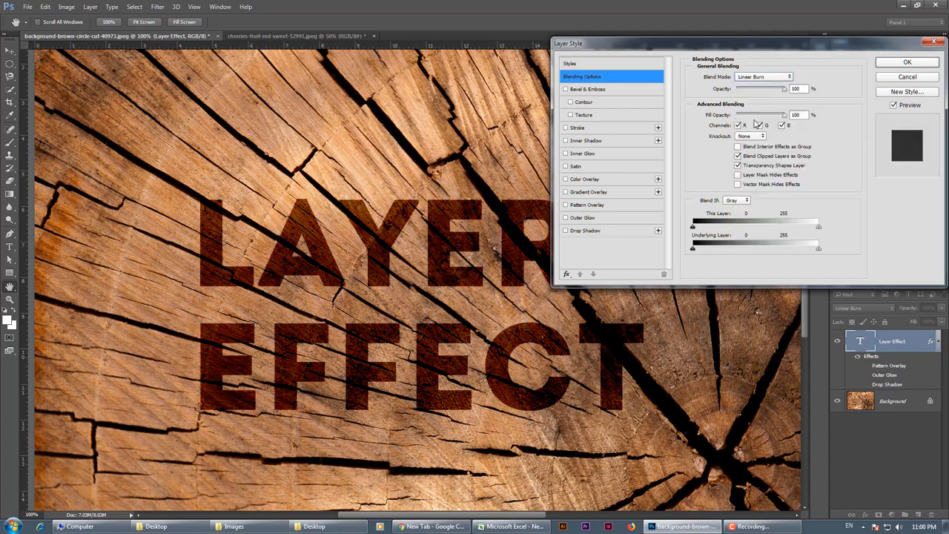
- Compare Multiply with Linear Burn on the text layer, ending on Linear Burn
click(752, 79)
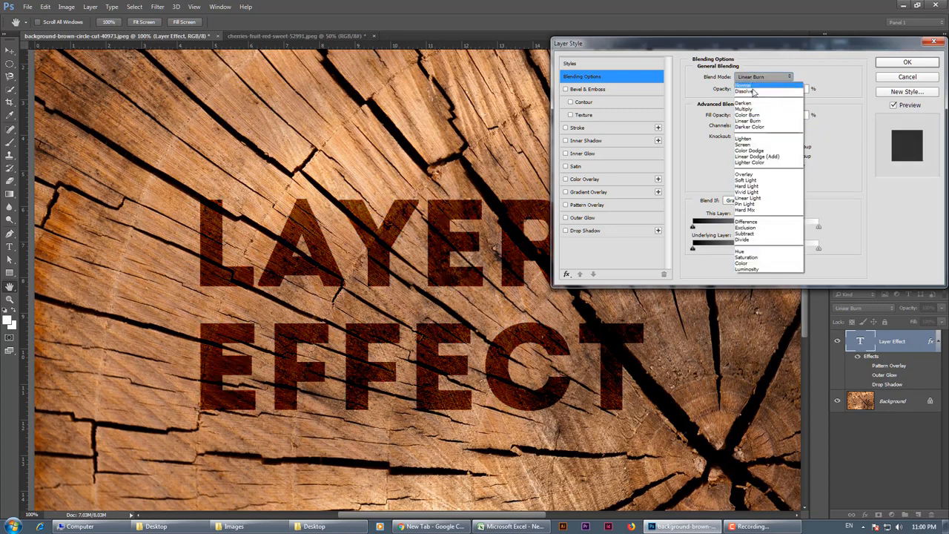
click(753, 109)
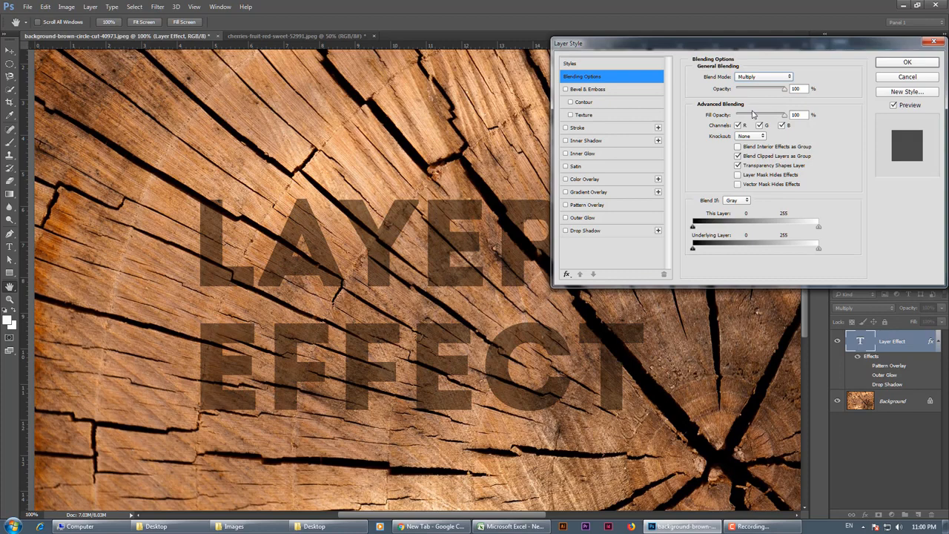
click(772, 77)
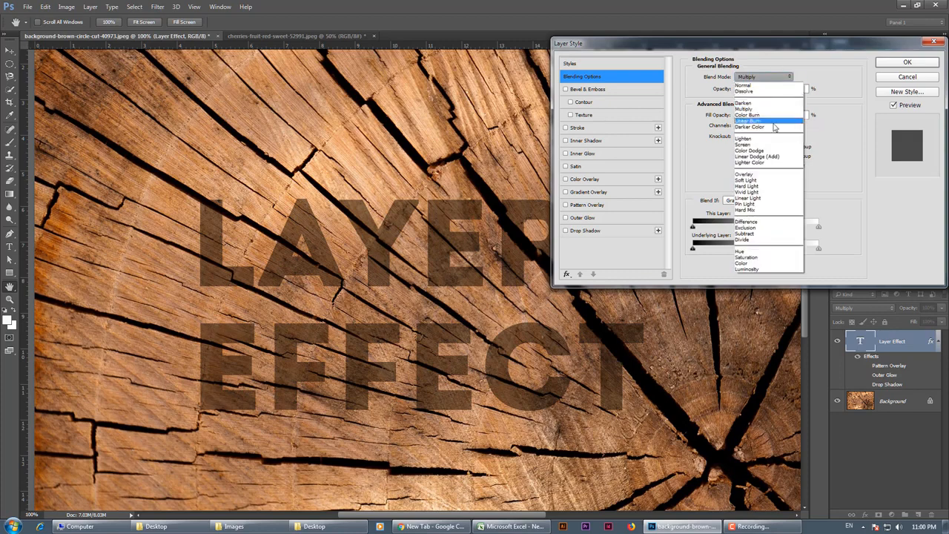
click(773, 122)
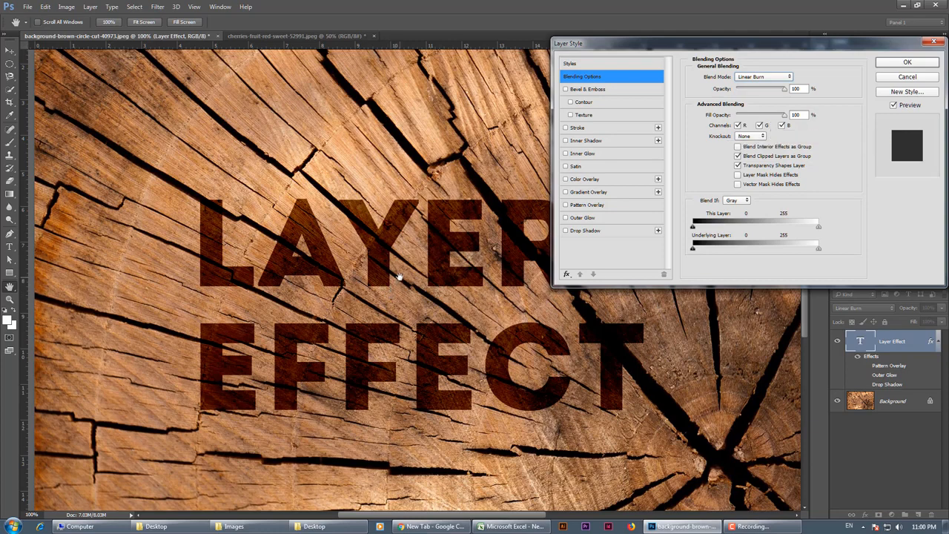
- Try the Darken and Lighten blend modes on the text layer, and cancel the blending changes
click(763, 76)
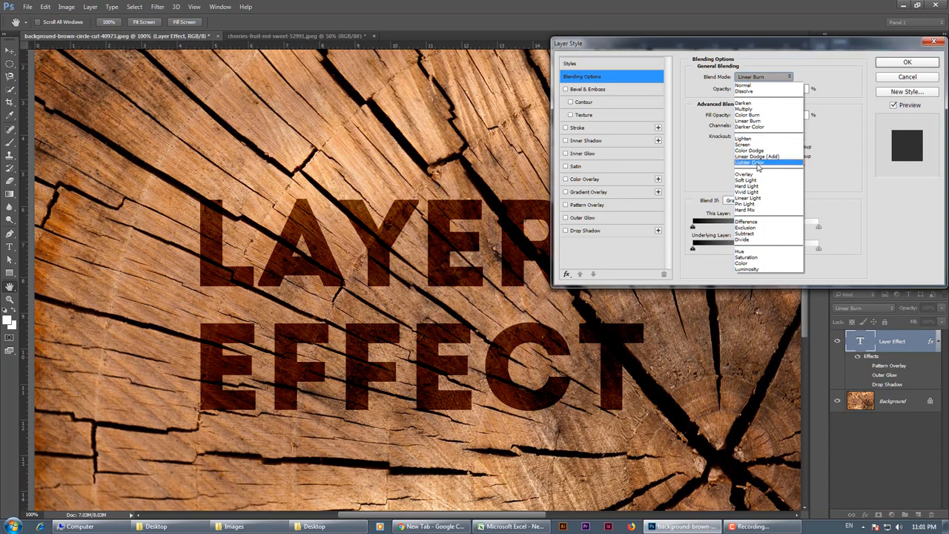
click(745, 104)
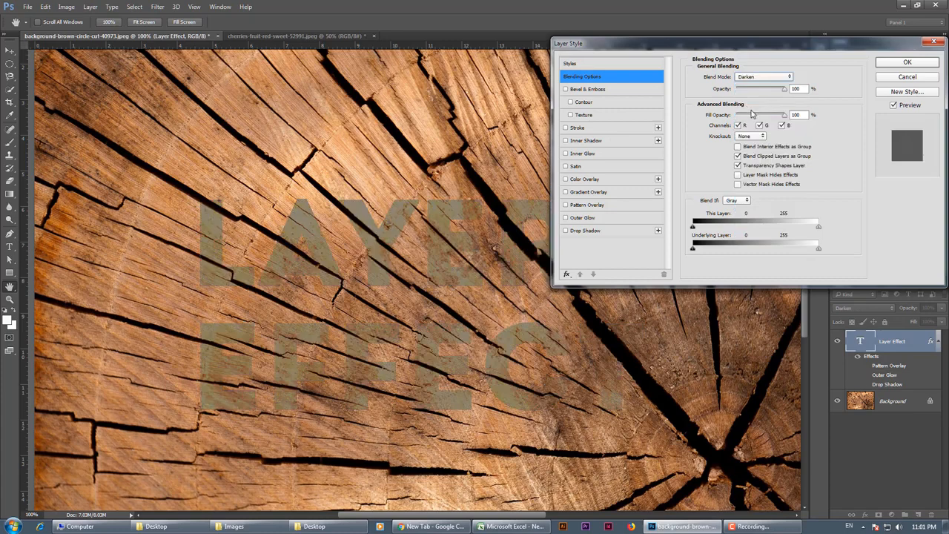
click(747, 77)
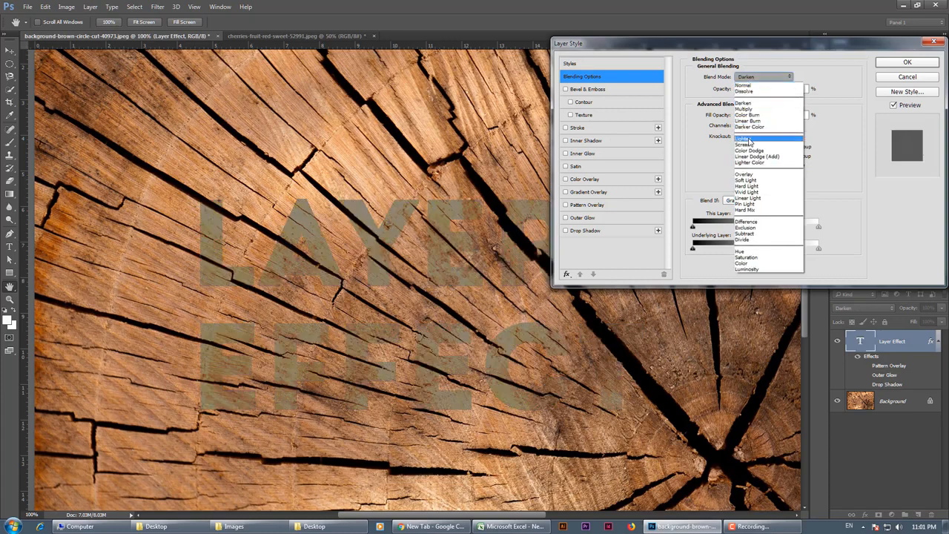
click(750, 140)
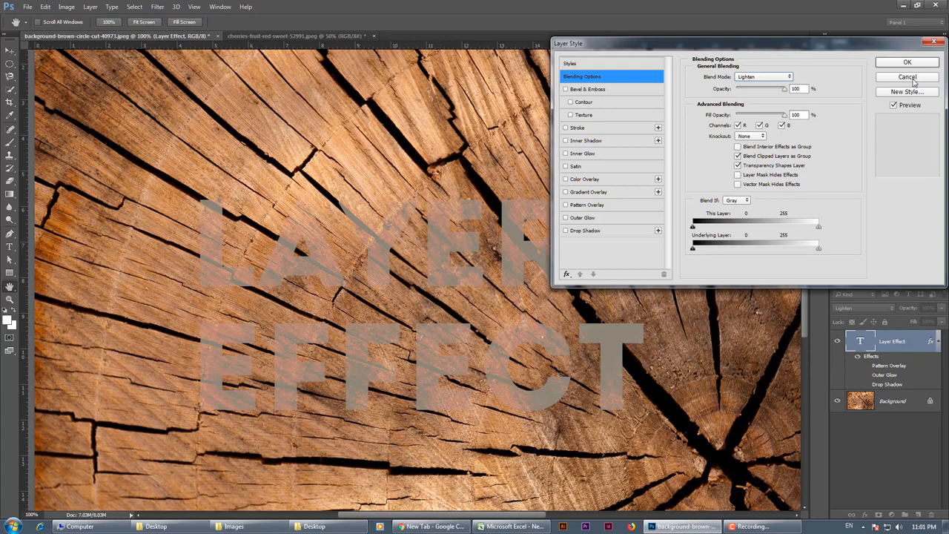
click(908, 77)
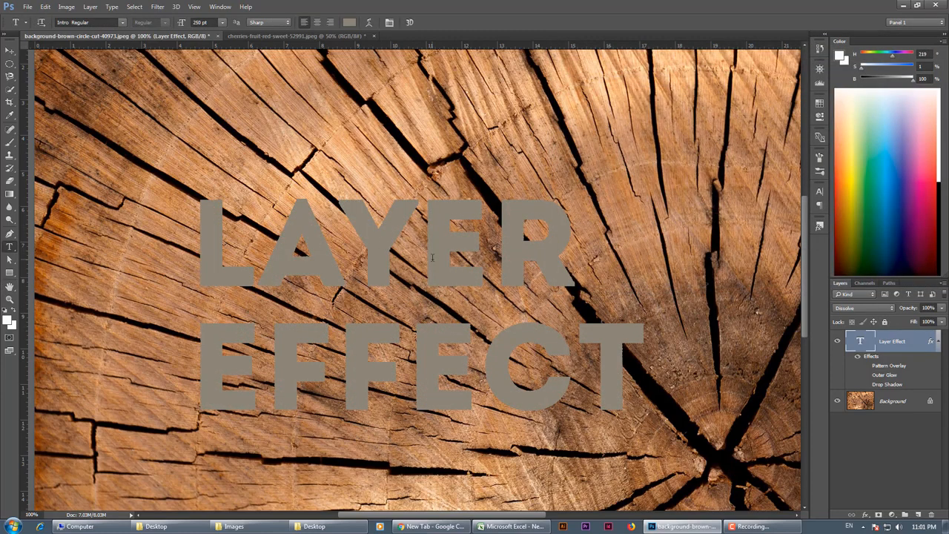
- Recolor all of the LAYER EFFECT text to dark navy blue (H 205, S 100, B 27) and commit the edit
click(432, 258)
key(ctrl+a)
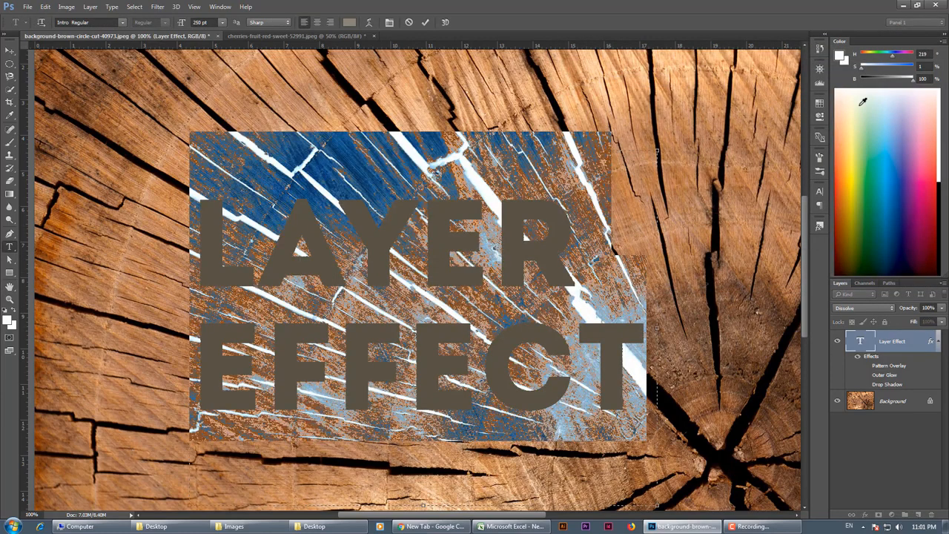
drag(864, 167, 897, 250)
click(425, 22)
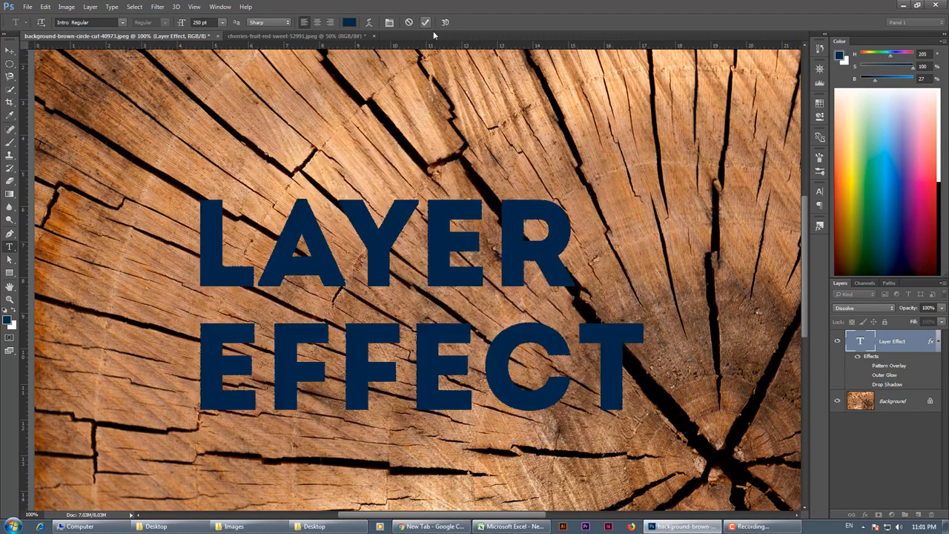
- Try the Lighten blend mode on the navy text layer, and set its blend mode to Screen
double_click(929, 346)
click(757, 78)
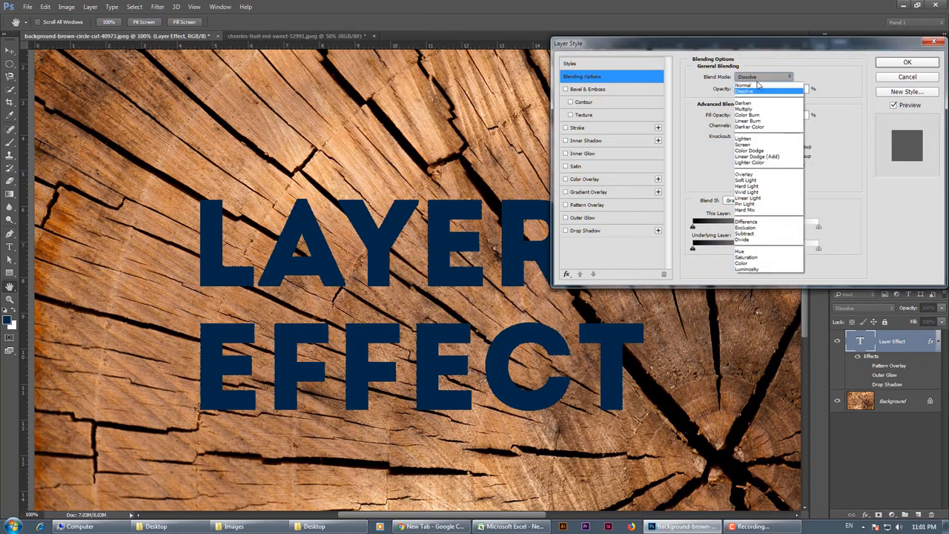
click(761, 142)
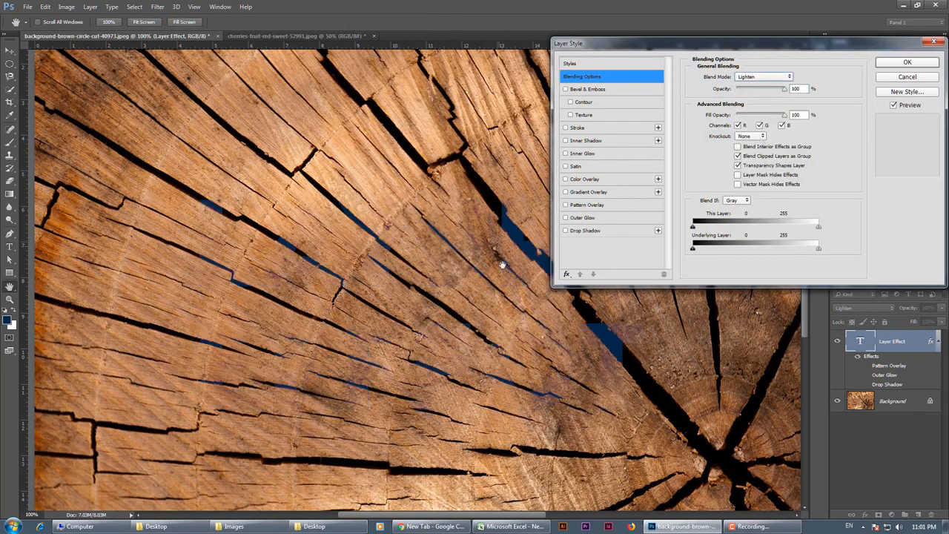
click(757, 77)
click(759, 145)
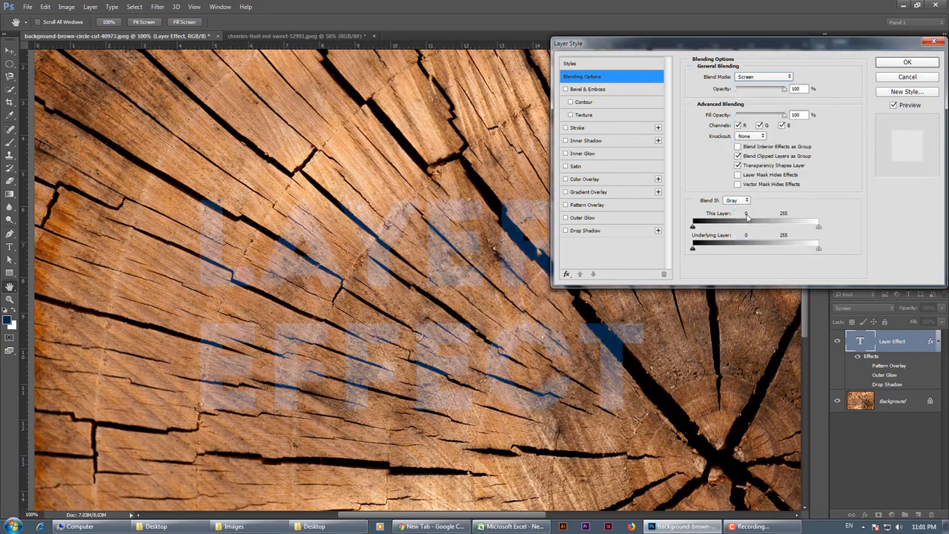
- Try the Linear Dodge (Add), Lighter Color and Color Dodge blend modes on the navy text layer
click(770, 78)
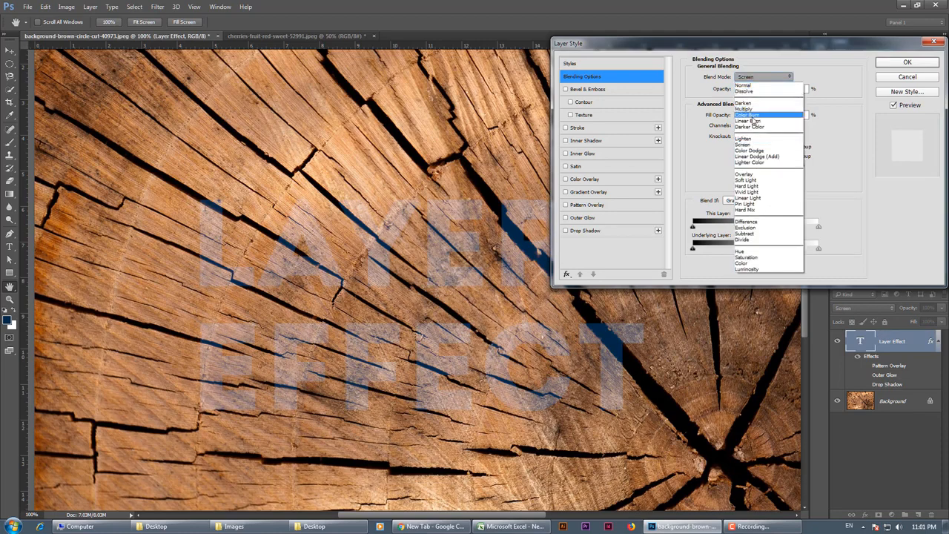
click(761, 77)
click(761, 77)
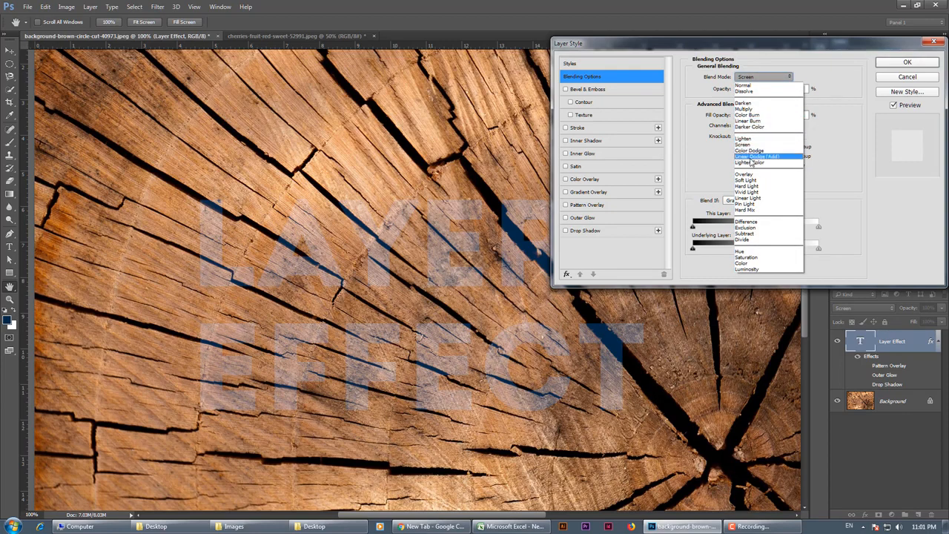
click(752, 157)
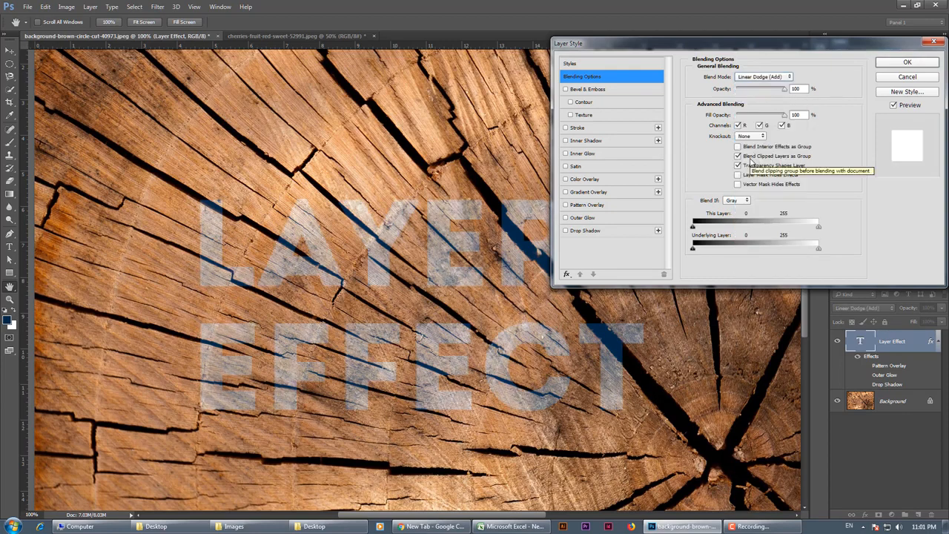
click(780, 78)
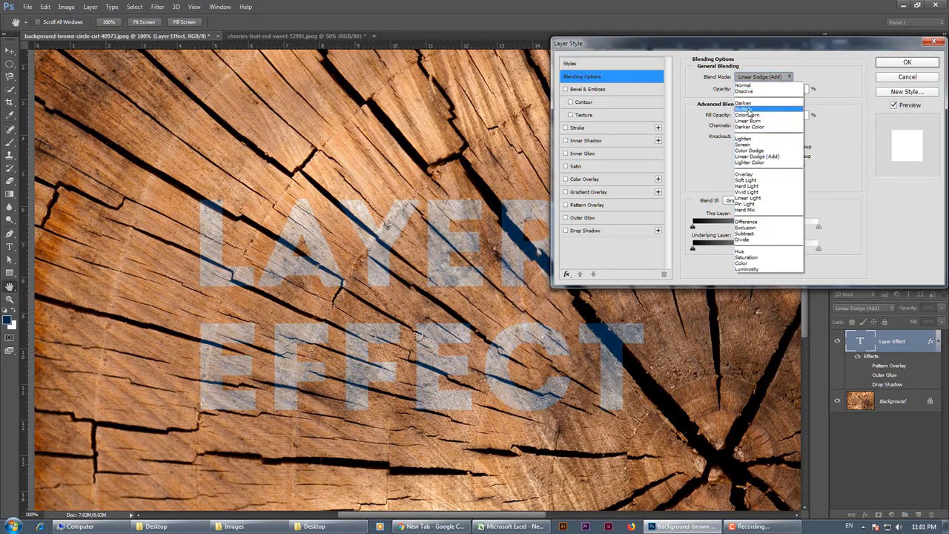
click(755, 162)
click(761, 84)
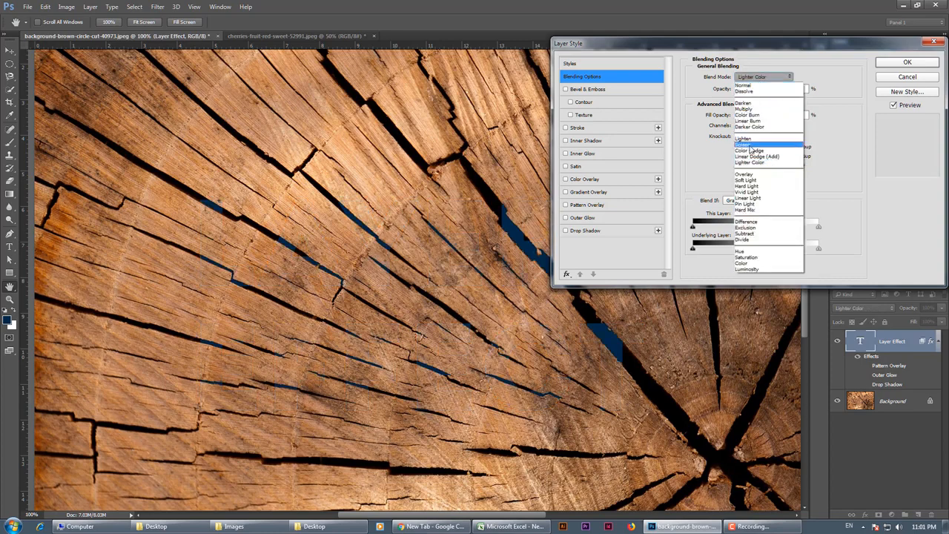
click(754, 152)
- Compare the lightening blend modes on the text layer in order: Lighten, Screen, Color Dodge, Linear Dodge (Add) and Lighter Color
click(755, 77)
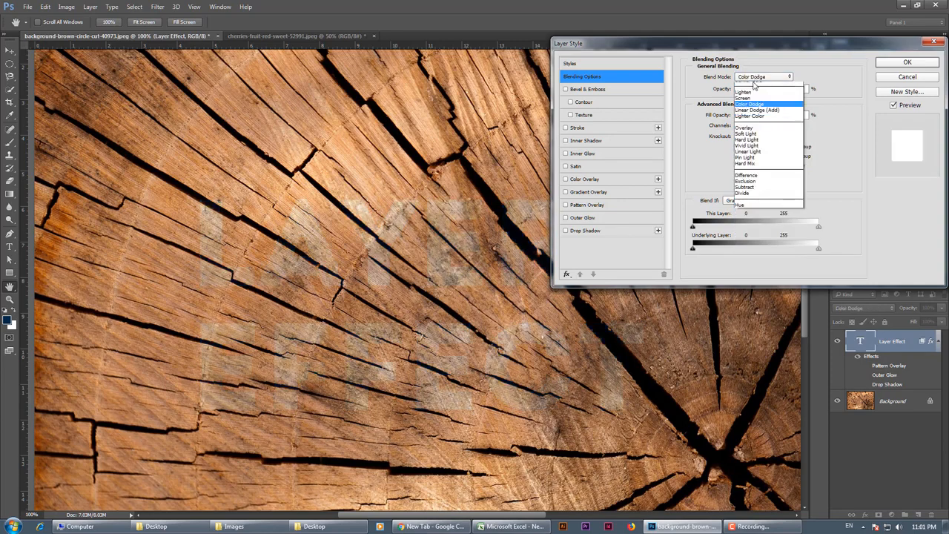
click(750, 142)
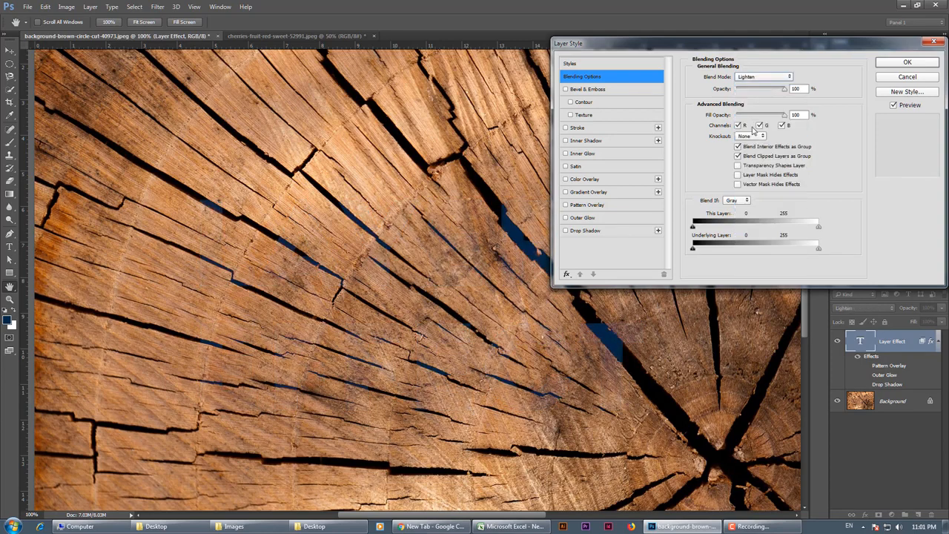
click(758, 83)
click(757, 145)
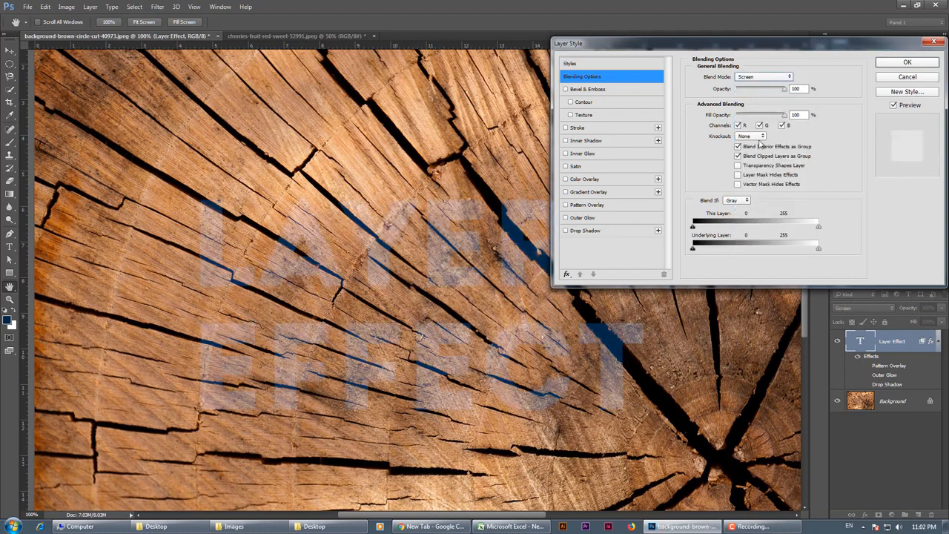
click(762, 80)
click(757, 150)
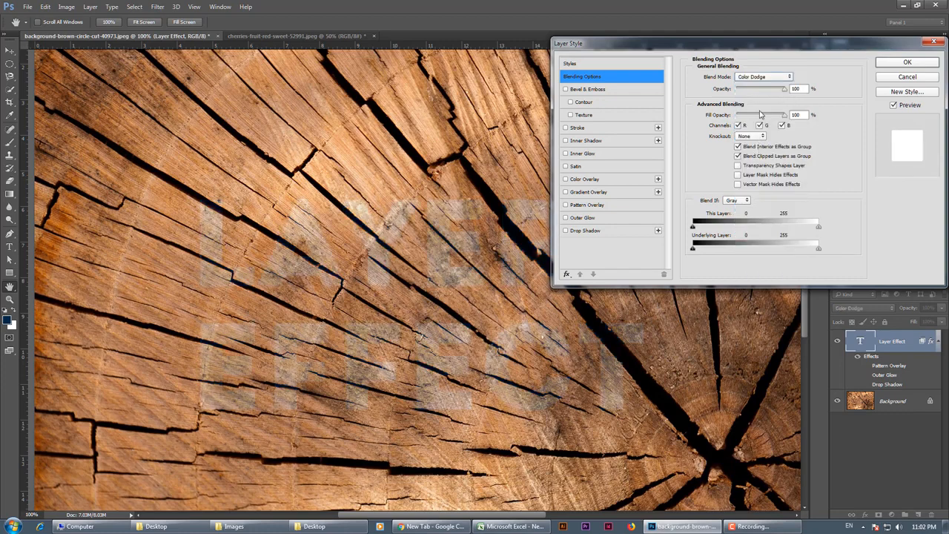
click(754, 83)
click(757, 156)
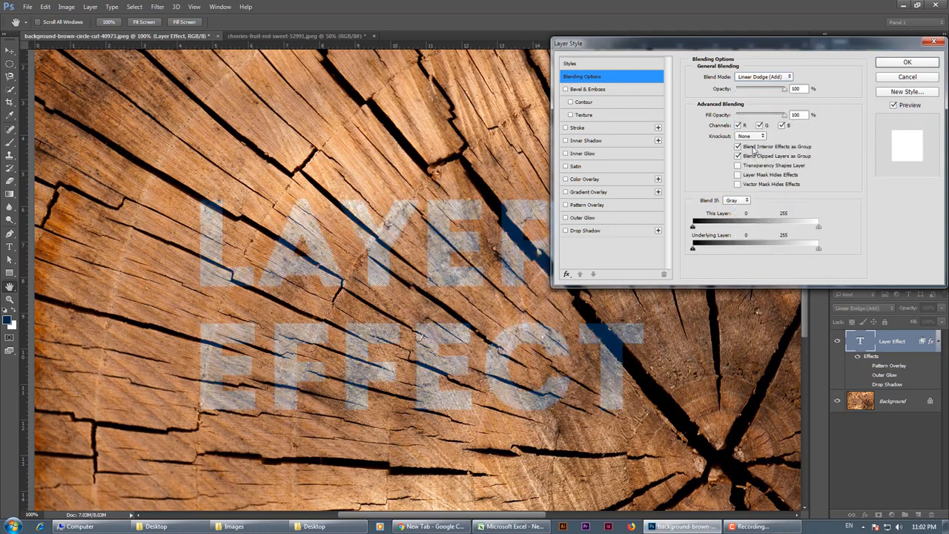
click(754, 79)
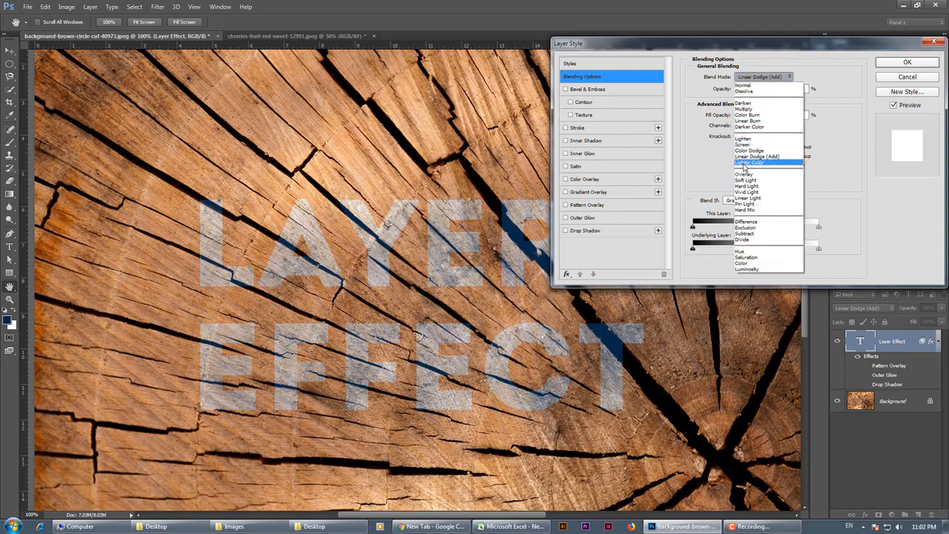
click(747, 162)
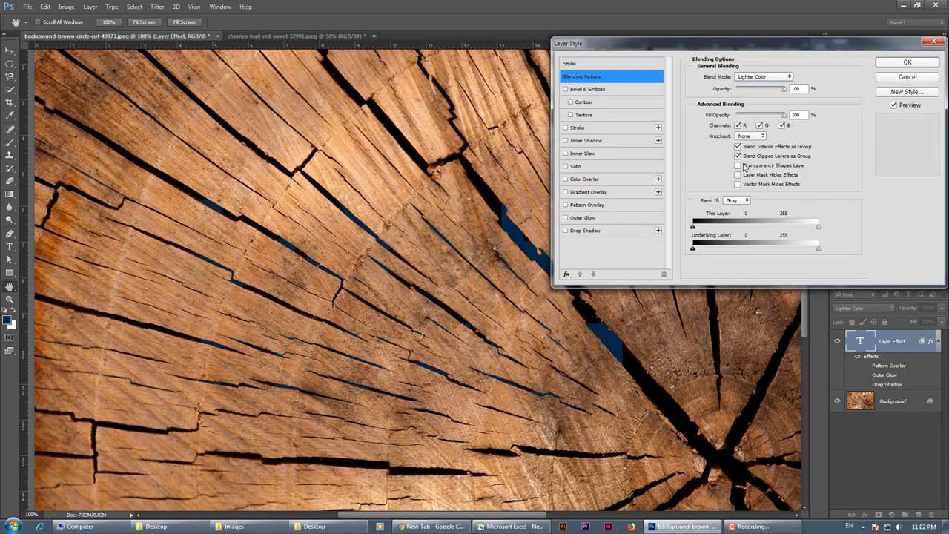
- Return the text layer's blend mode to Lighten for comparison, and try Overlay
click(766, 77)
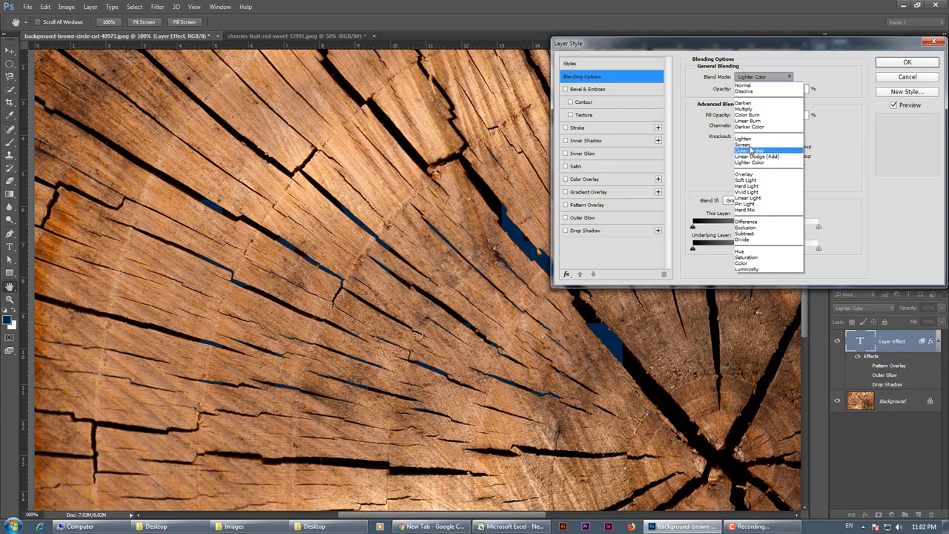
click(749, 141)
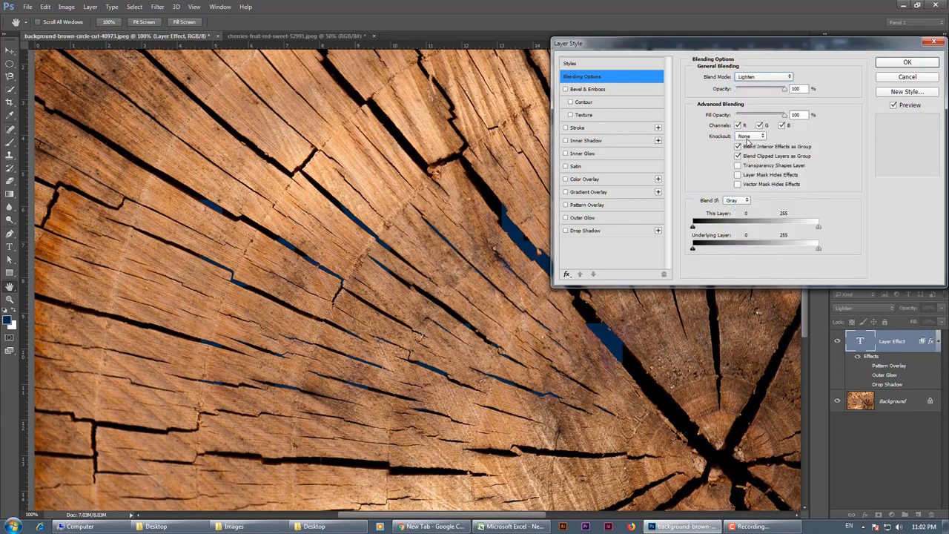
click(749, 79)
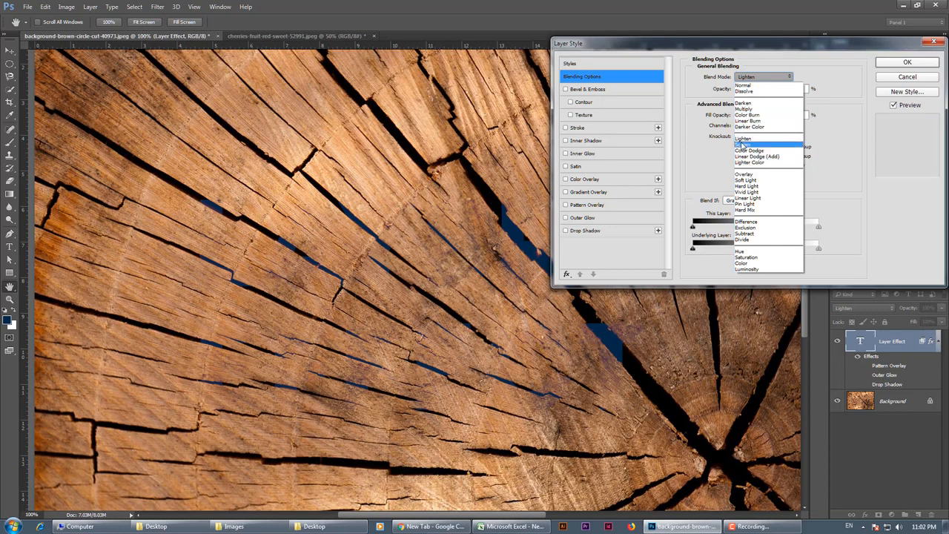
click(751, 175)
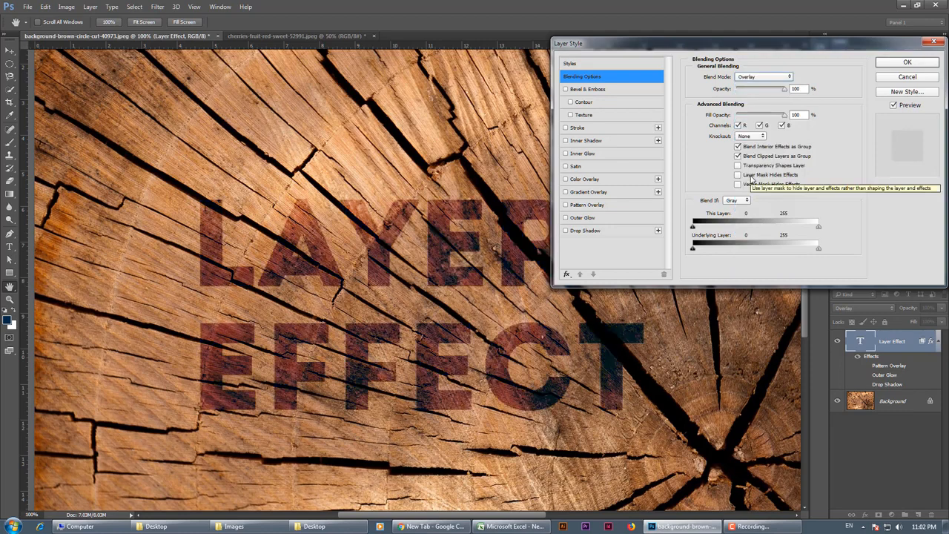
click(780, 77)
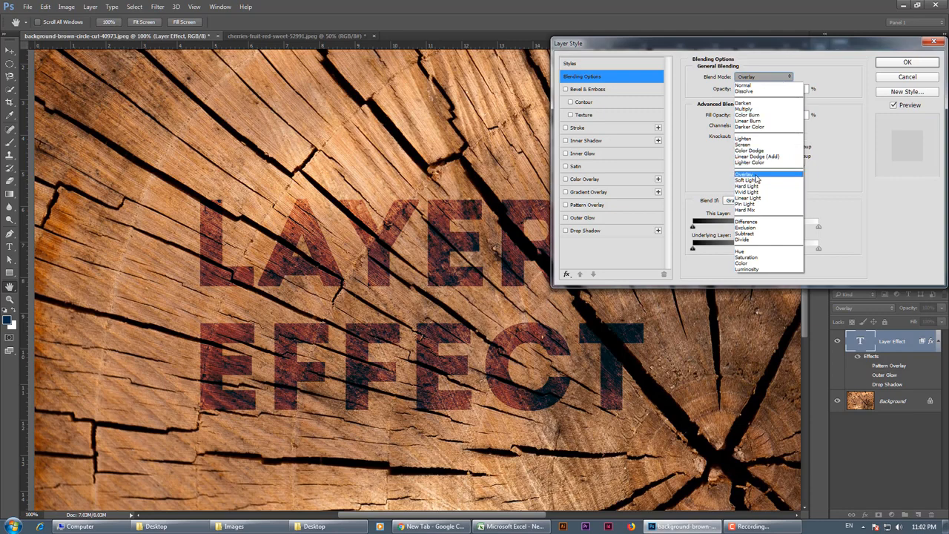
click(755, 177)
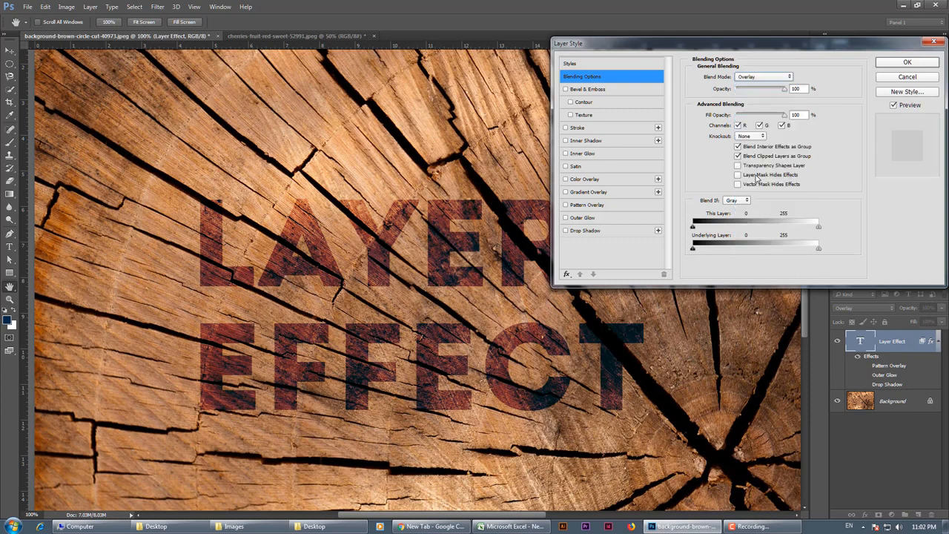
- Try the Soft Light, Hard Light and Vivid Light blend modes on the text layer
click(753, 79)
click(749, 181)
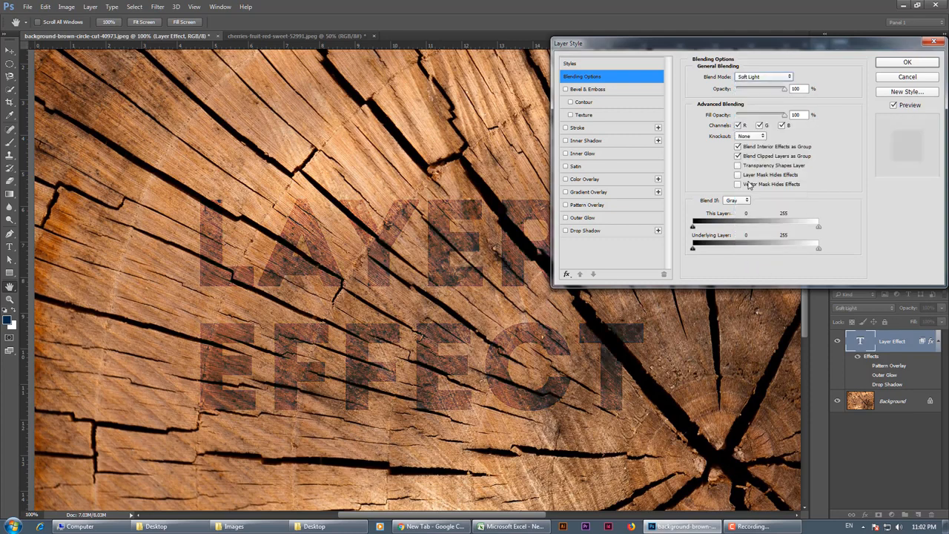
click(751, 79)
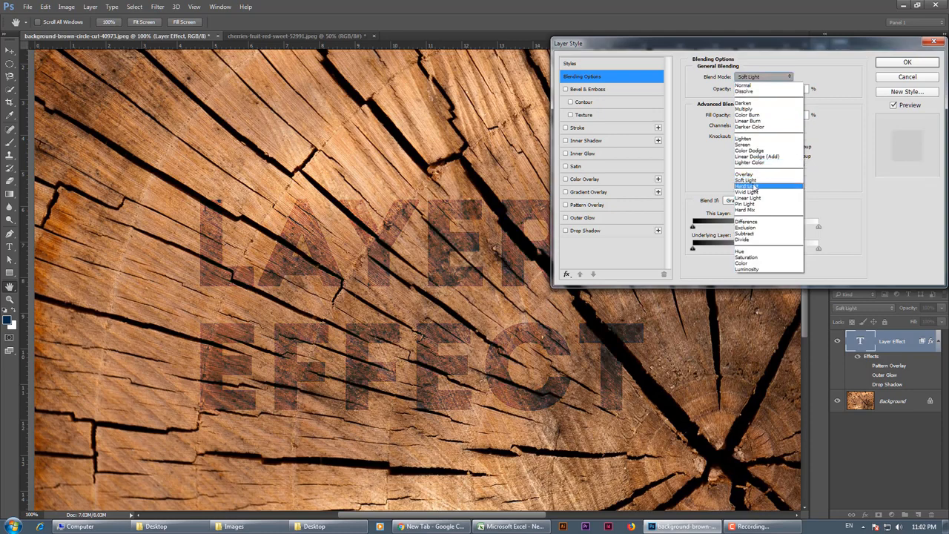
click(753, 186)
click(754, 79)
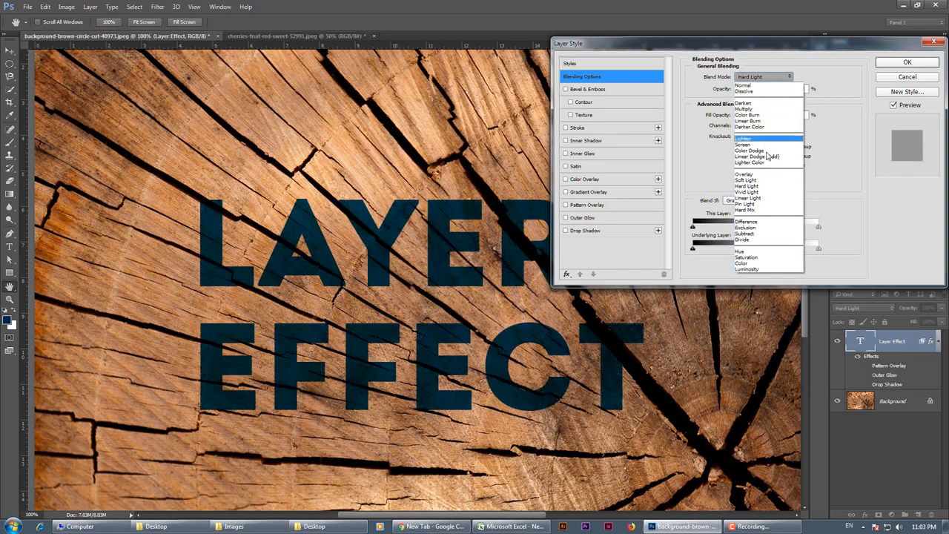
click(758, 193)
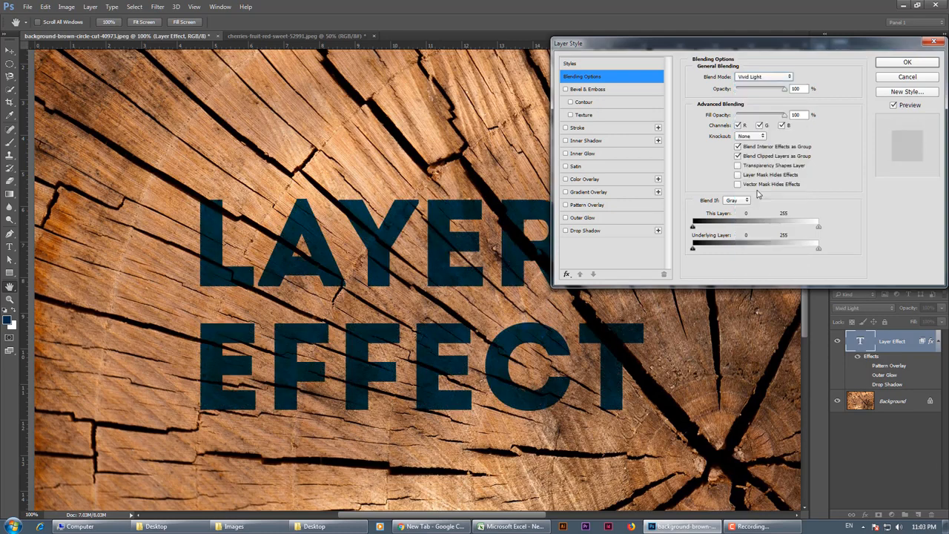
- Try the Linear Light, Pin Light and Hard Mix blend modes on the text layer
click(756, 78)
click(754, 197)
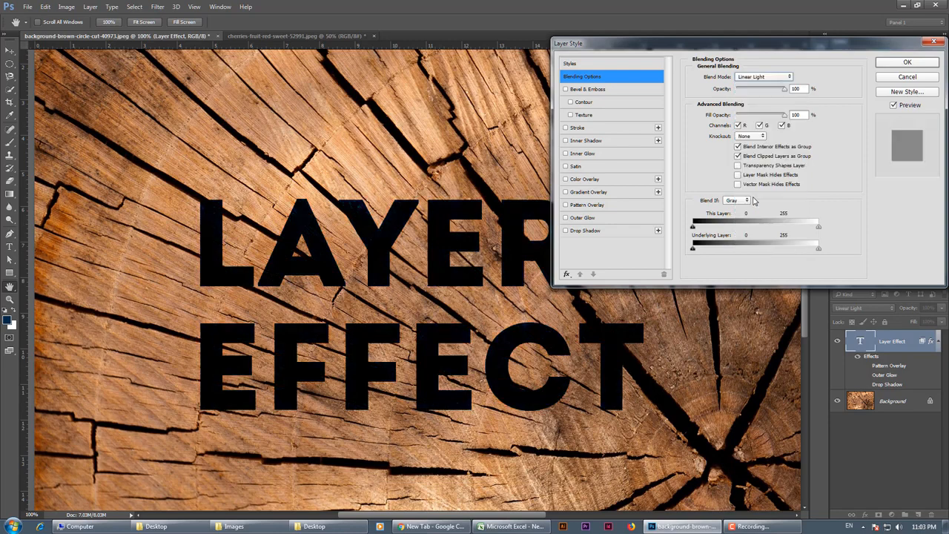
click(752, 78)
click(754, 205)
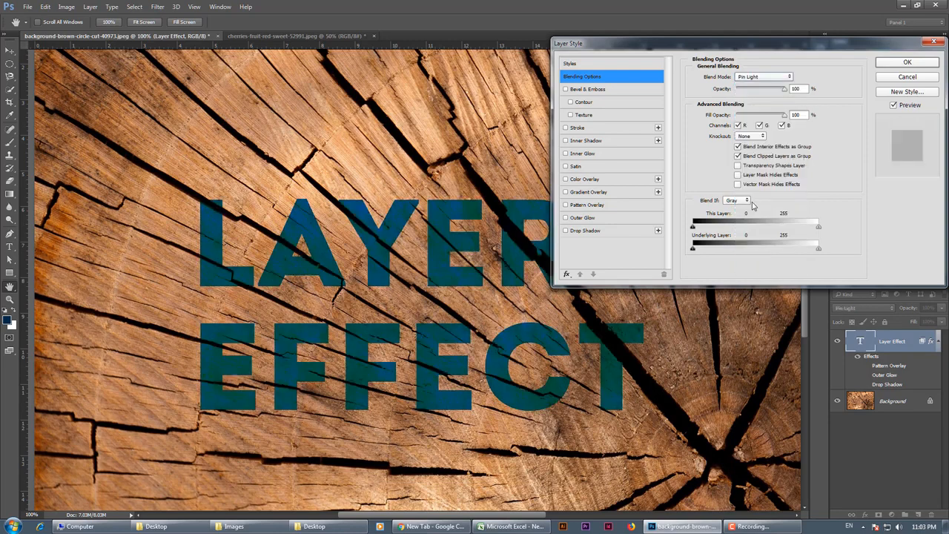
click(740, 79)
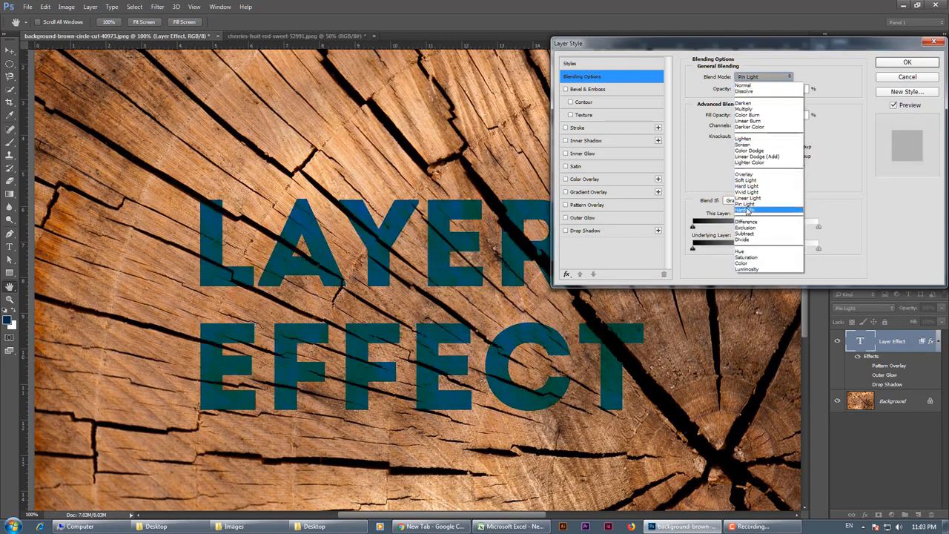
click(740, 214)
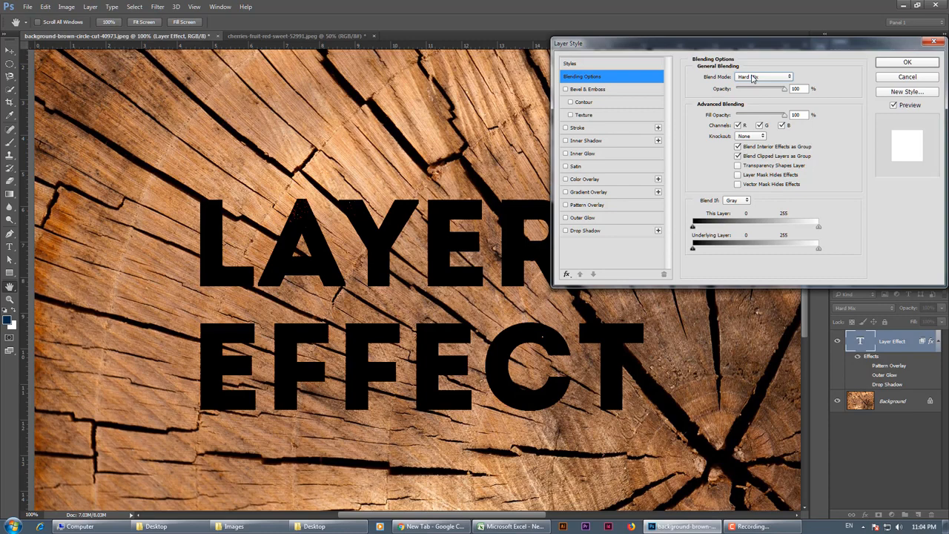
- Try the Difference, Exclusion, Subtract and Divide blend modes on the text layer
click(753, 78)
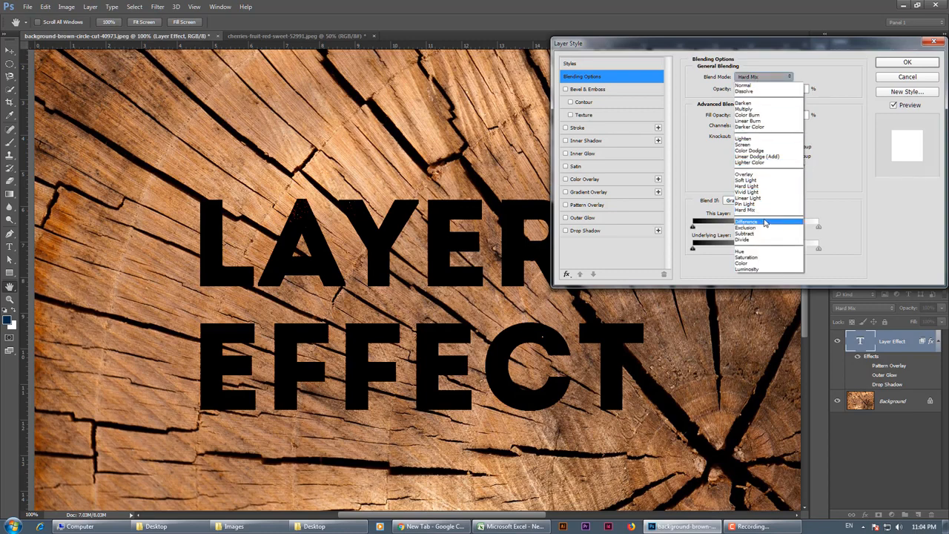
click(765, 223)
click(747, 78)
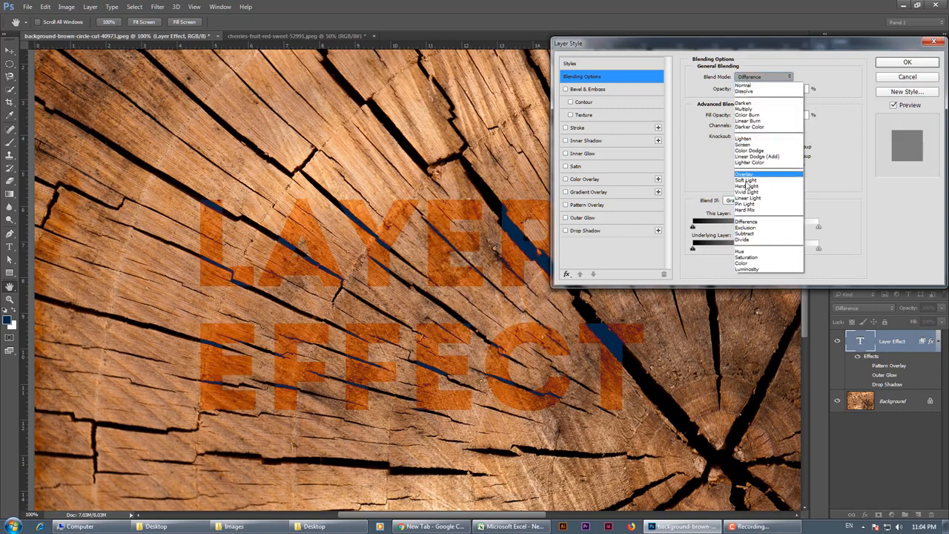
click(749, 227)
click(754, 78)
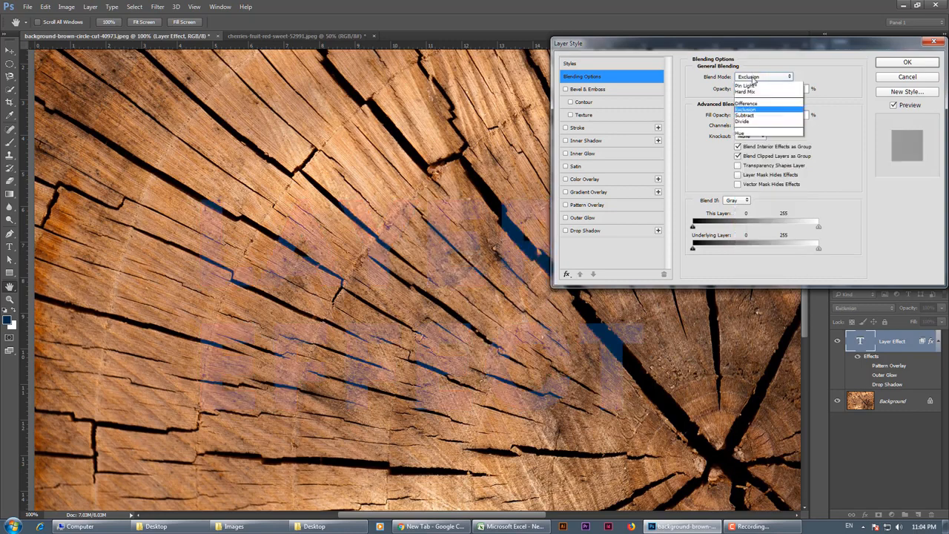
click(758, 235)
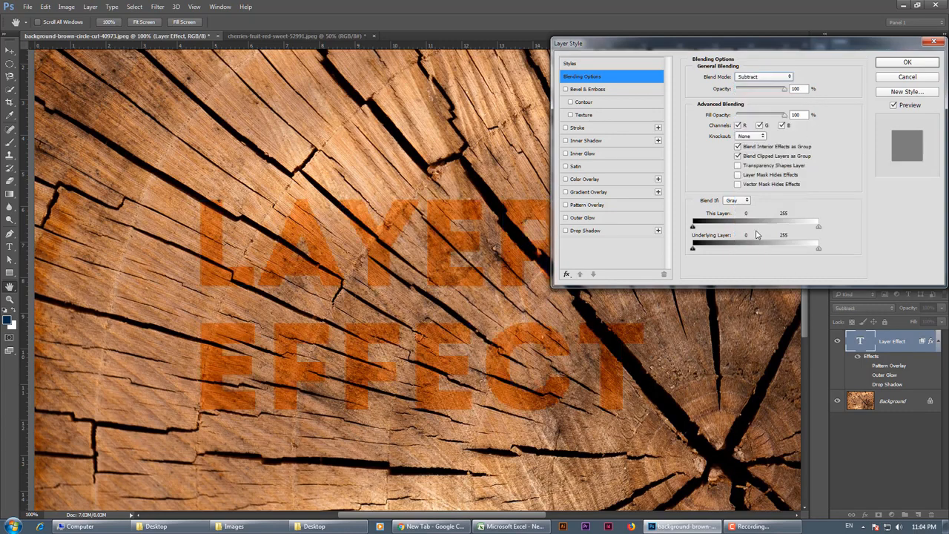
click(750, 77)
click(746, 244)
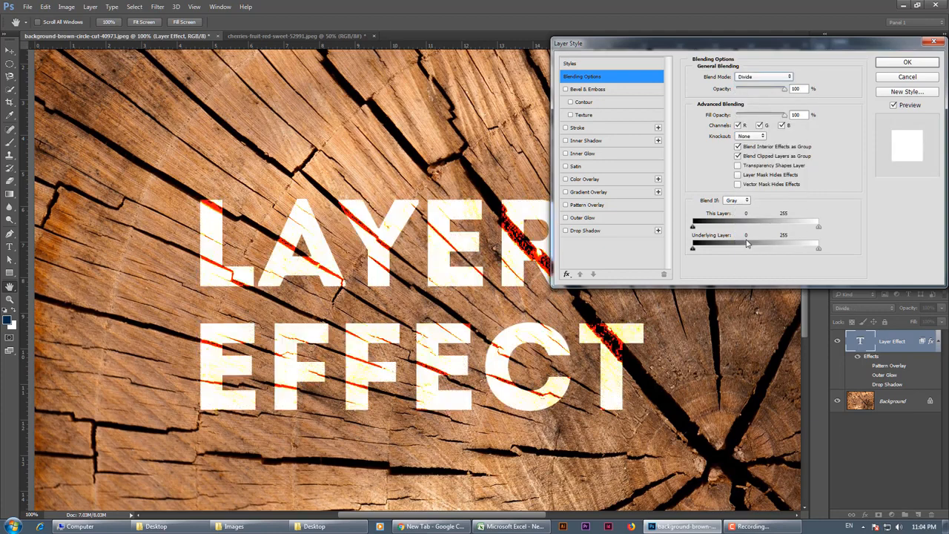
- Try the Hue, Saturation and Color blend modes on the text layer
click(740, 77)
click(749, 254)
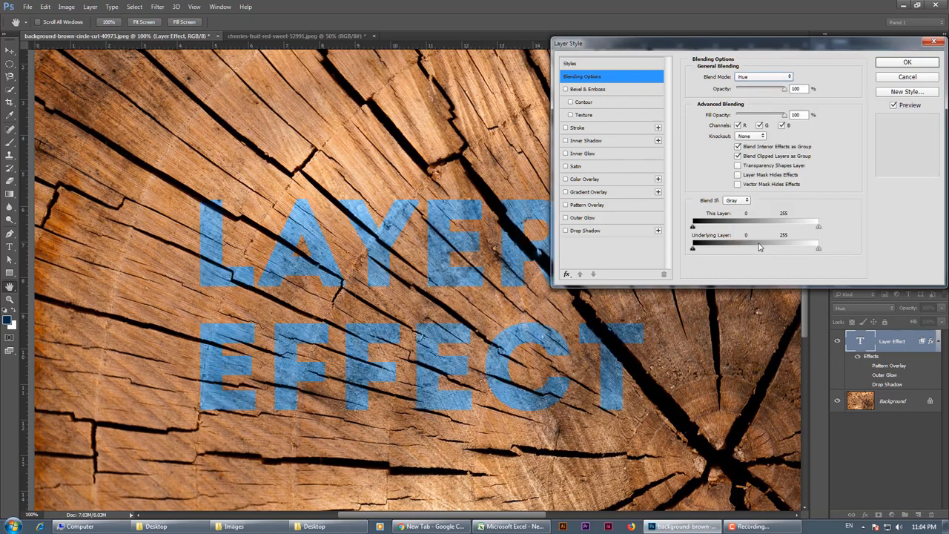
click(752, 77)
click(764, 261)
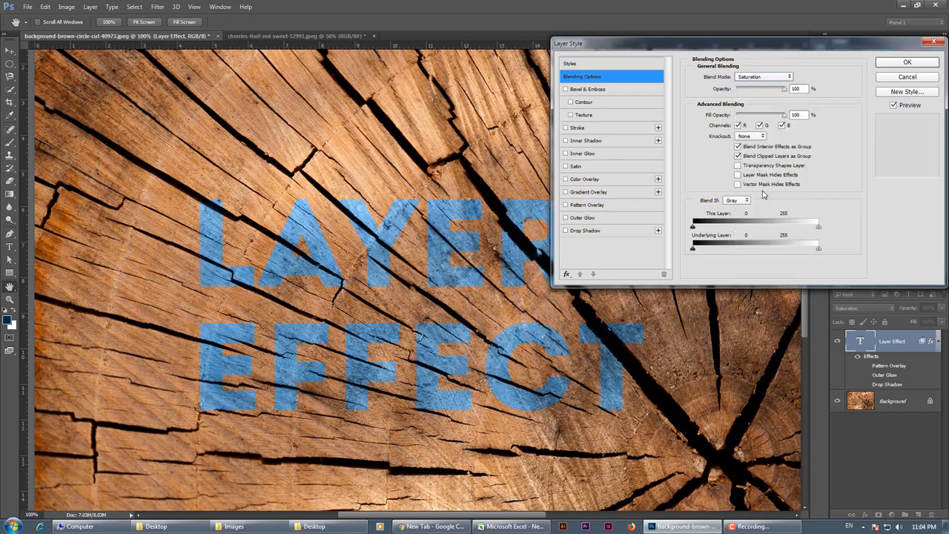
click(762, 77)
click(753, 268)
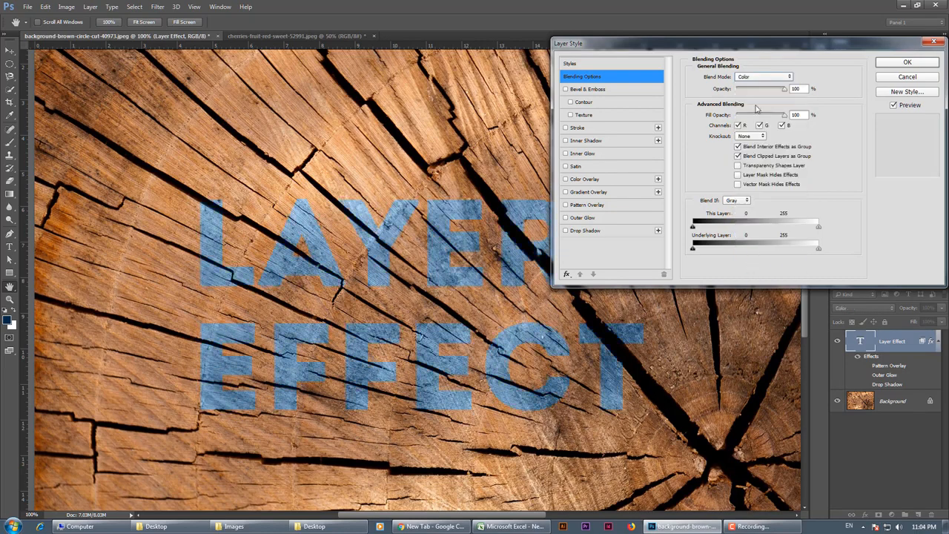
- Set the text layer's blend mode to Luminosity and apply the layer style
click(762, 77)
click(757, 270)
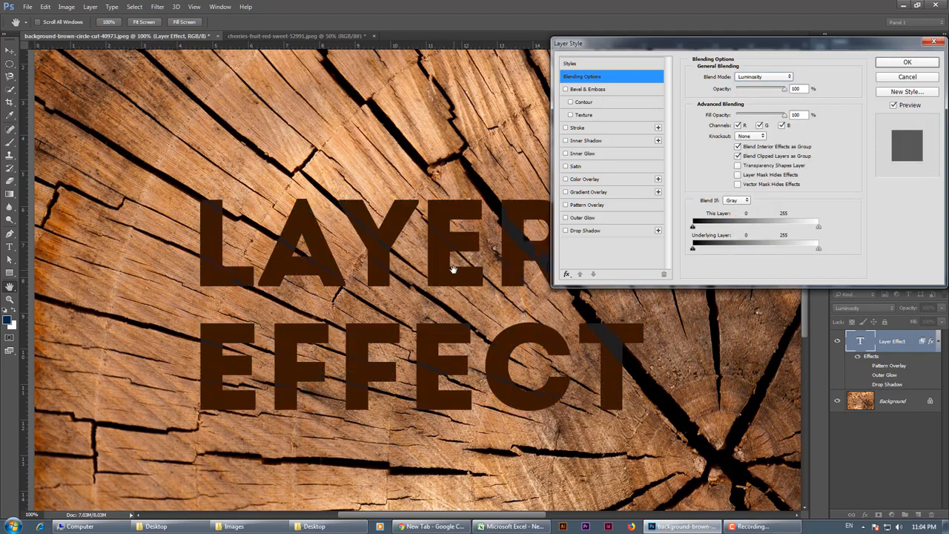
click(741, 77)
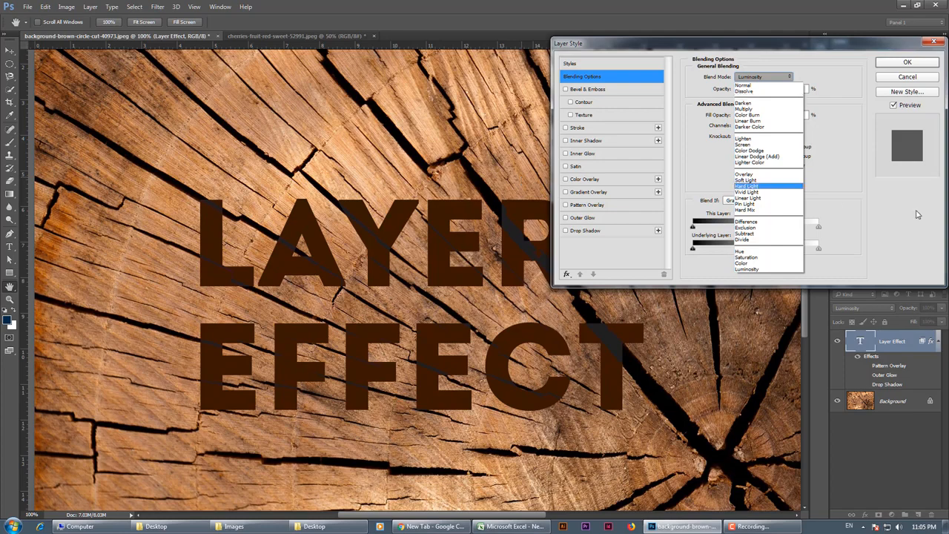
click(761, 526)
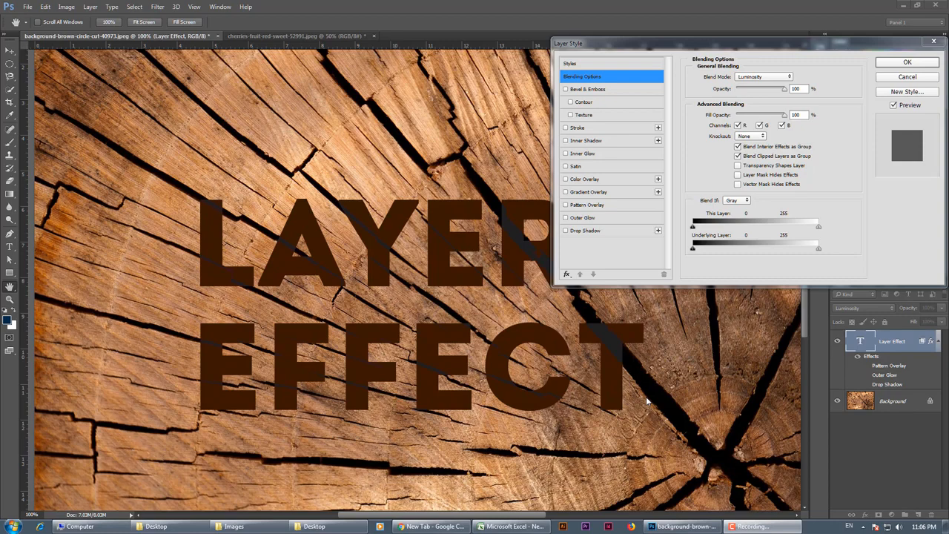
click(908, 65)
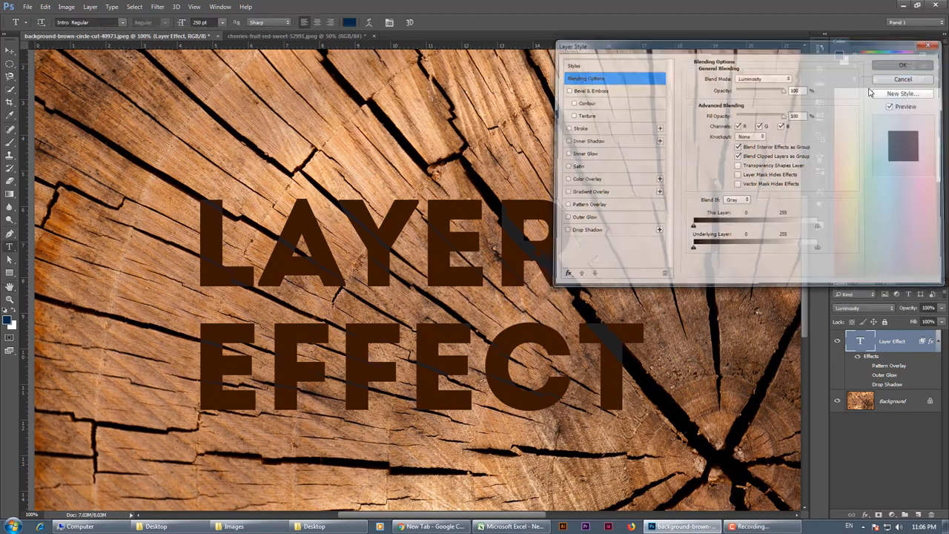